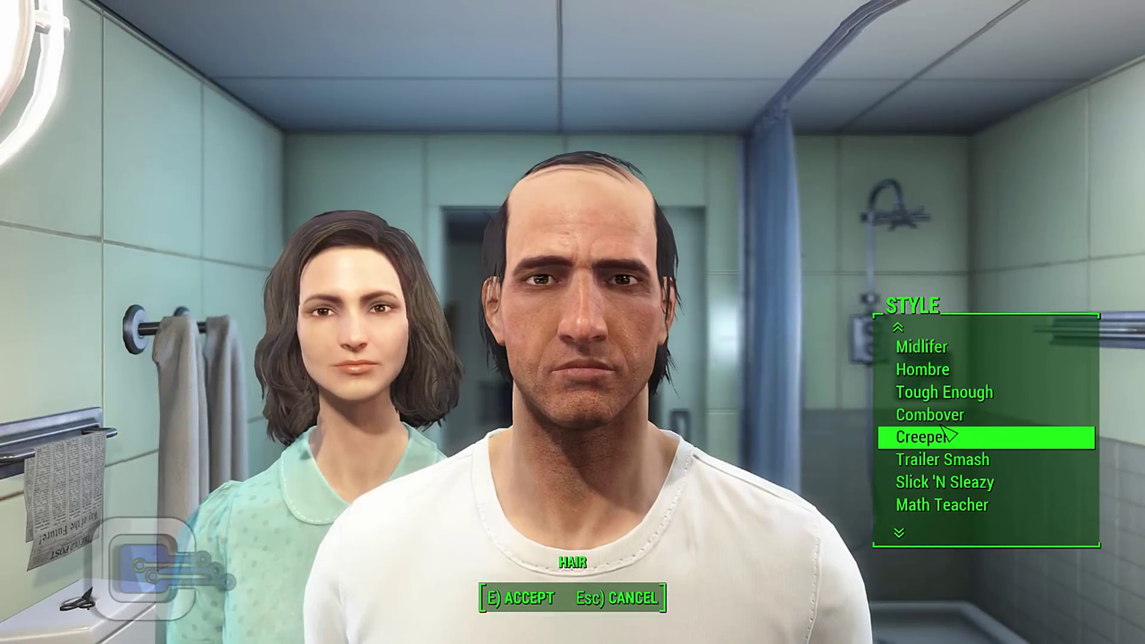
# Scroll through Fallout 4's character-creation Hair Style list to preview styles on the character.
pyautogui.scroll(-2, 947, 459)
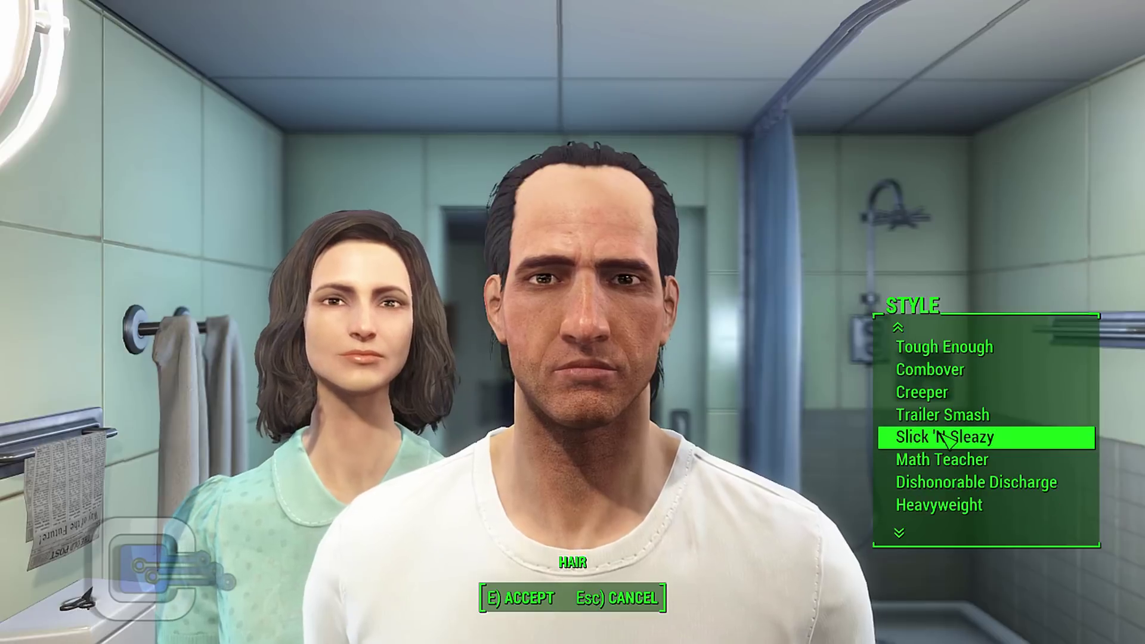
pyautogui.scroll(-2, 953, 481)
pyautogui.scroll(1, 953, 481)
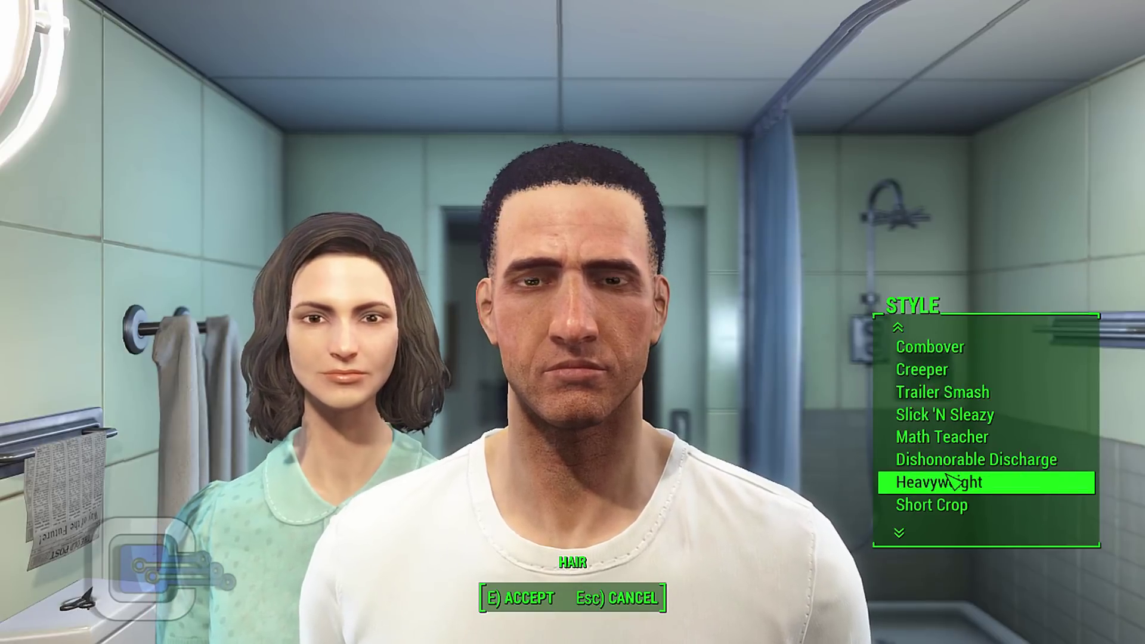
pyautogui.scroll(-2, 952, 480)
pyautogui.scroll(-1, 952, 480)
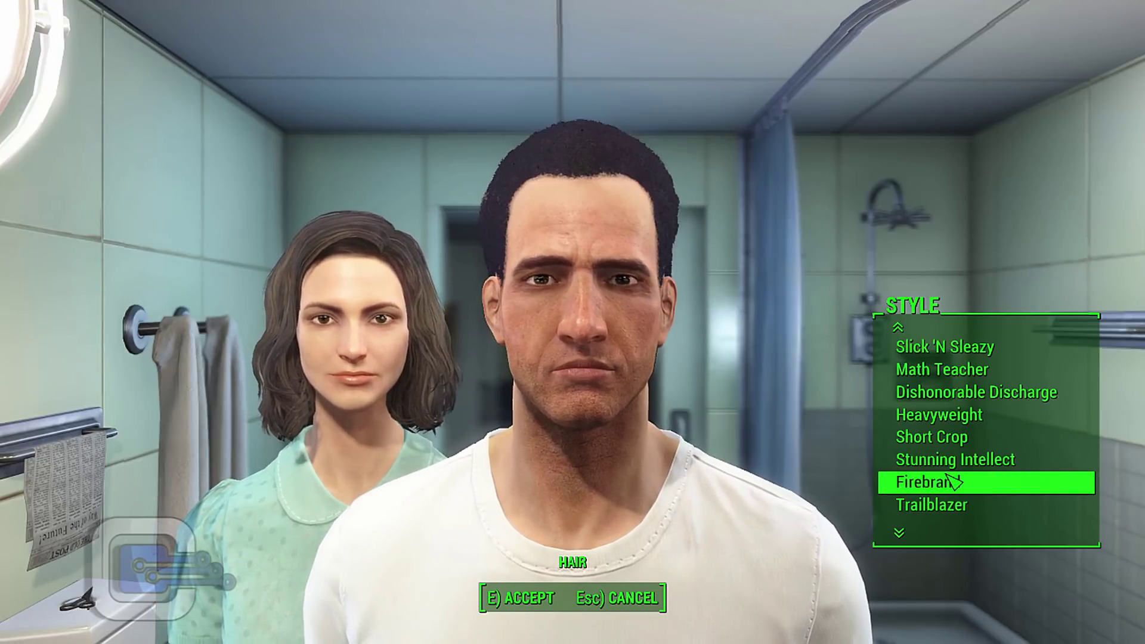
pyautogui.scroll(-1, 953, 480)
pyautogui.scroll(-1, 953, 482)
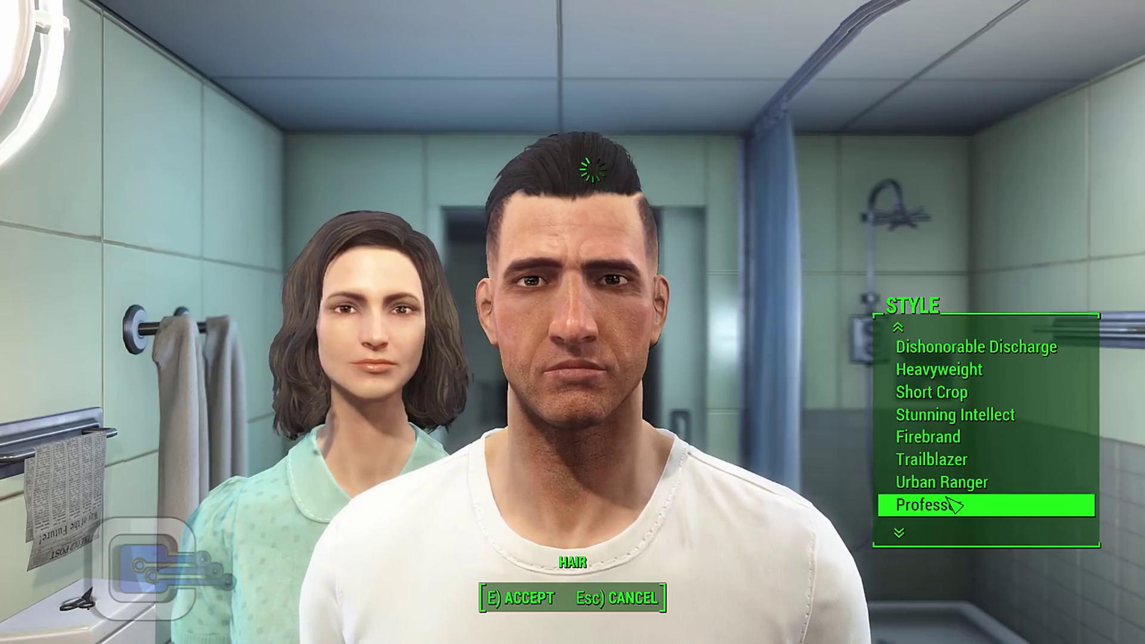
pyautogui.scroll(-1, 954, 506)
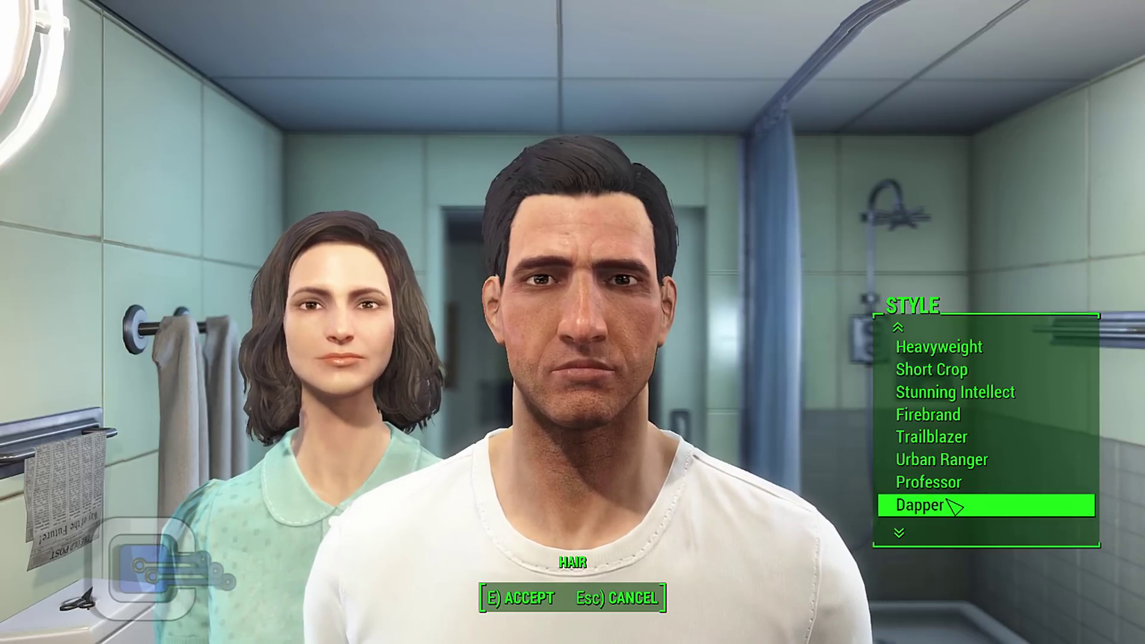
pyautogui.scroll(-1, 954, 506)
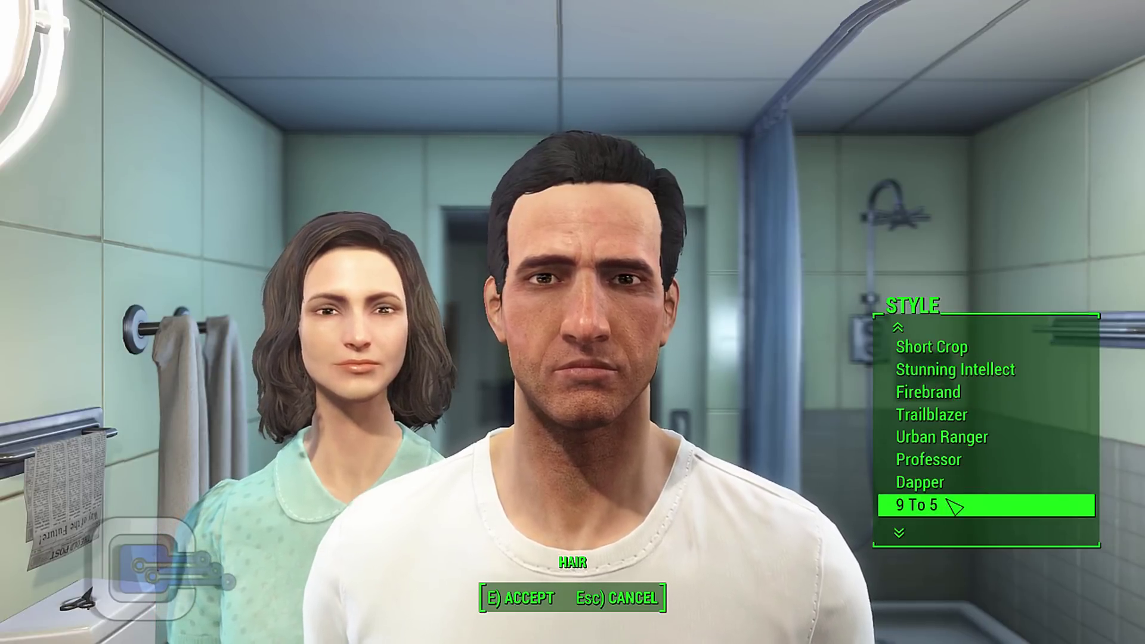
pyautogui.scroll(-2, 954, 506)
pyautogui.scroll(-3, 948, 486)
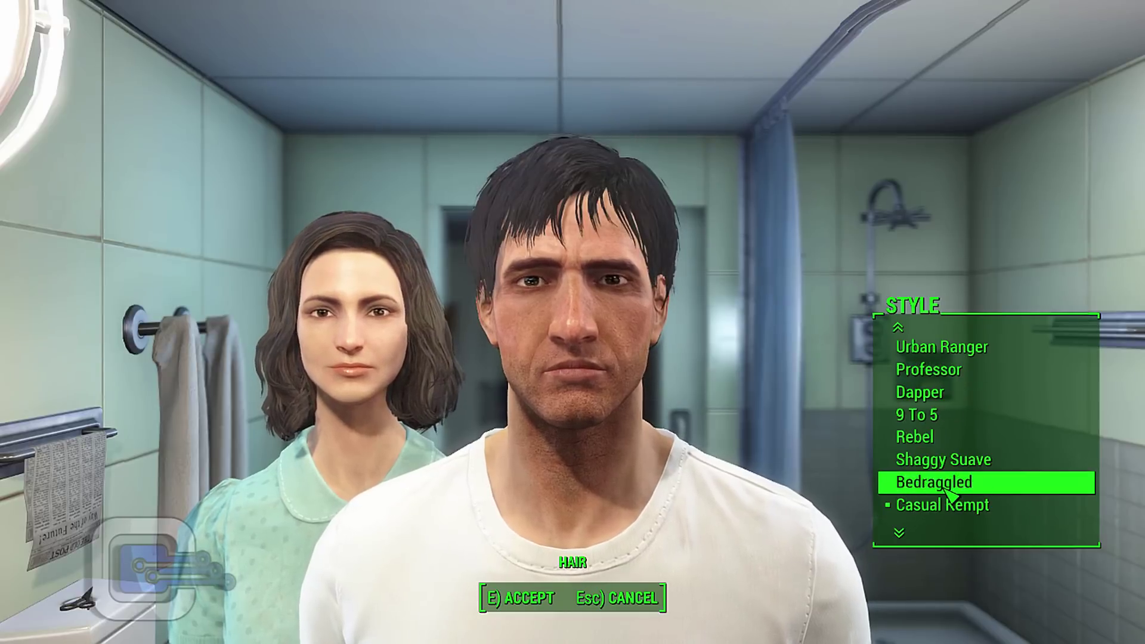
pyautogui.scroll(-2, 949, 490)
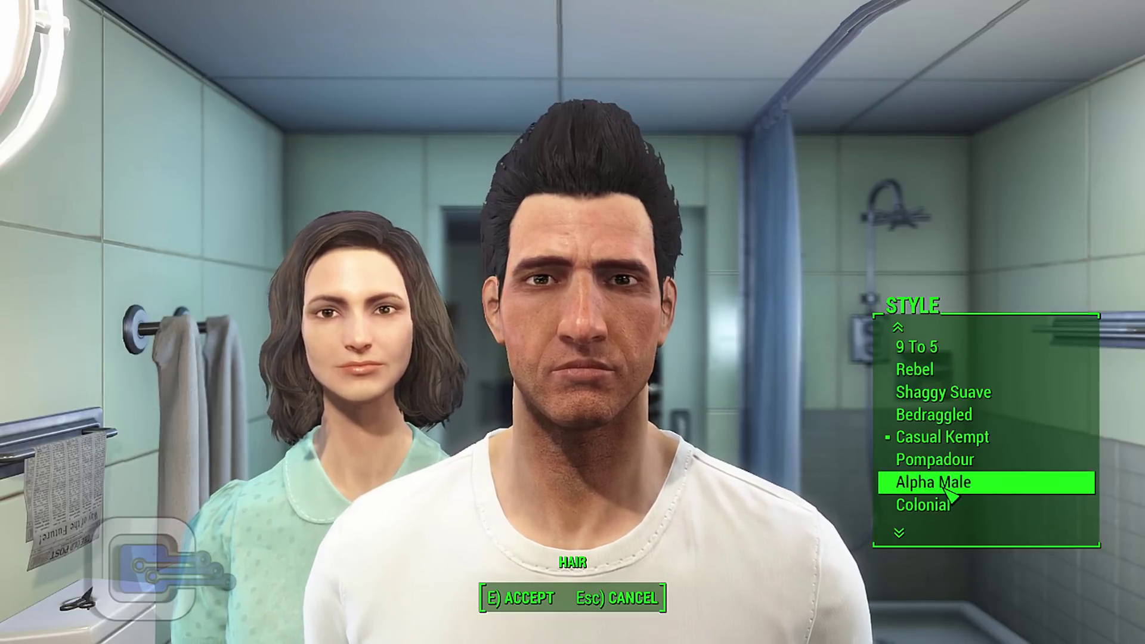
pyautogui.scroll(-1, 949, 491)
pyautogui.scroll(-2, 949, 493)
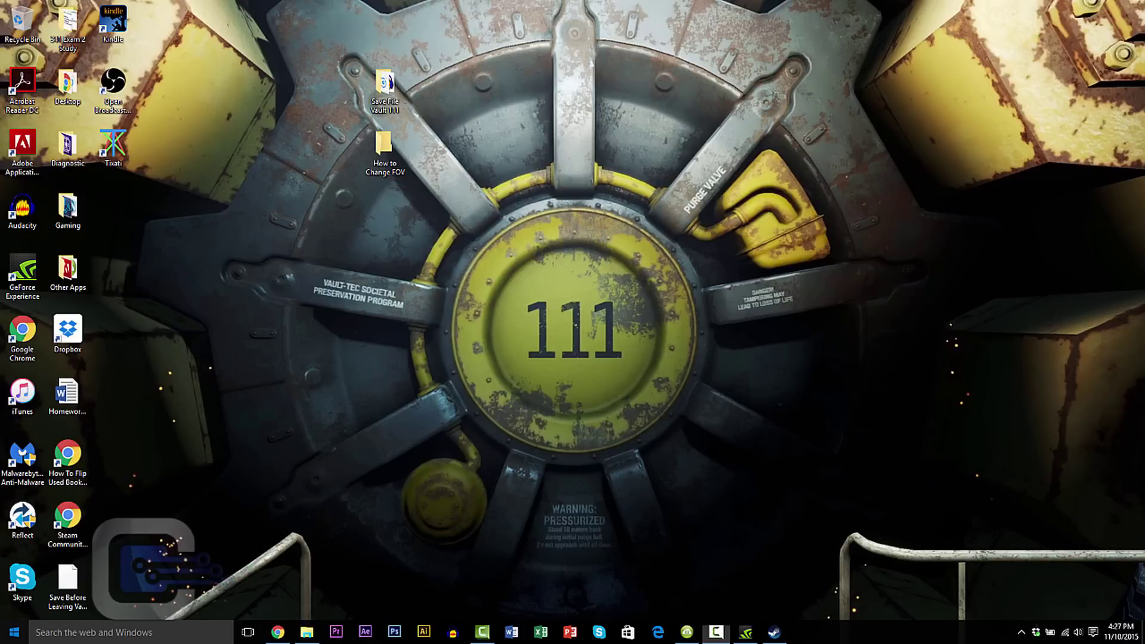
# From This PC, go to Documents › My Games › Fallout4 in File Explorer.
pyautogui.click(15, 633)
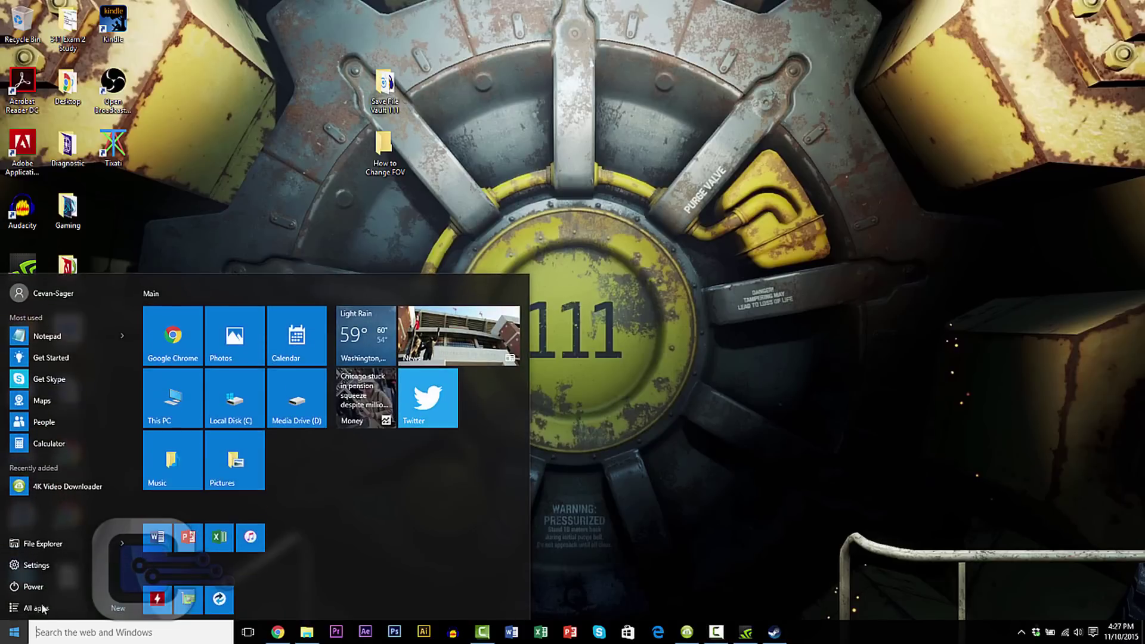
pyautogui.click(179, 400)
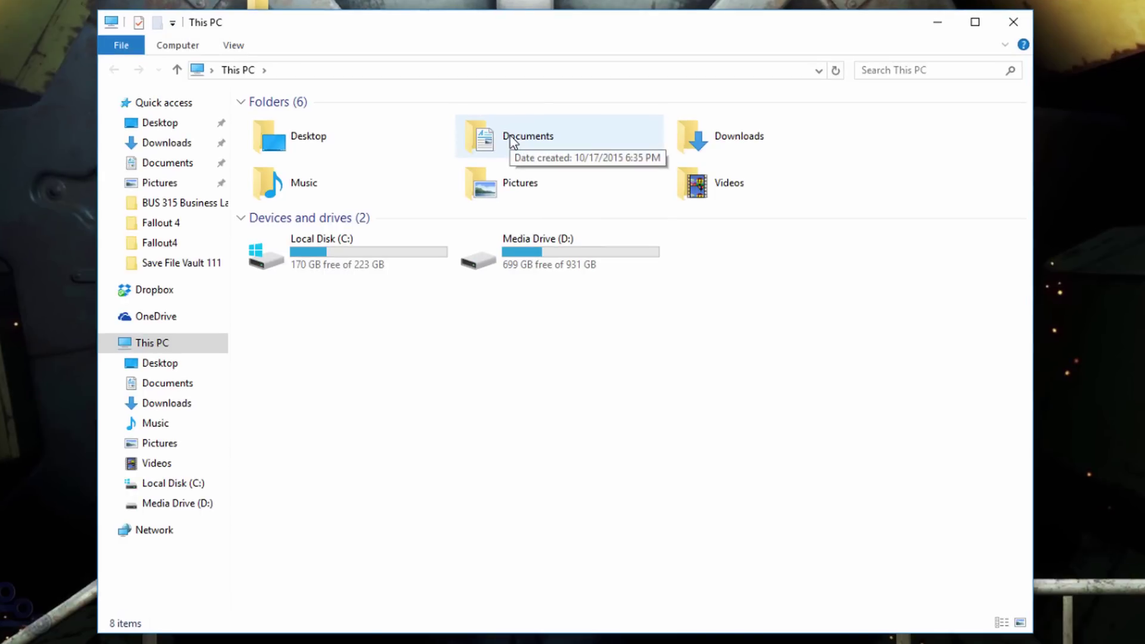
pyautogui.doubleClick(511, 137)
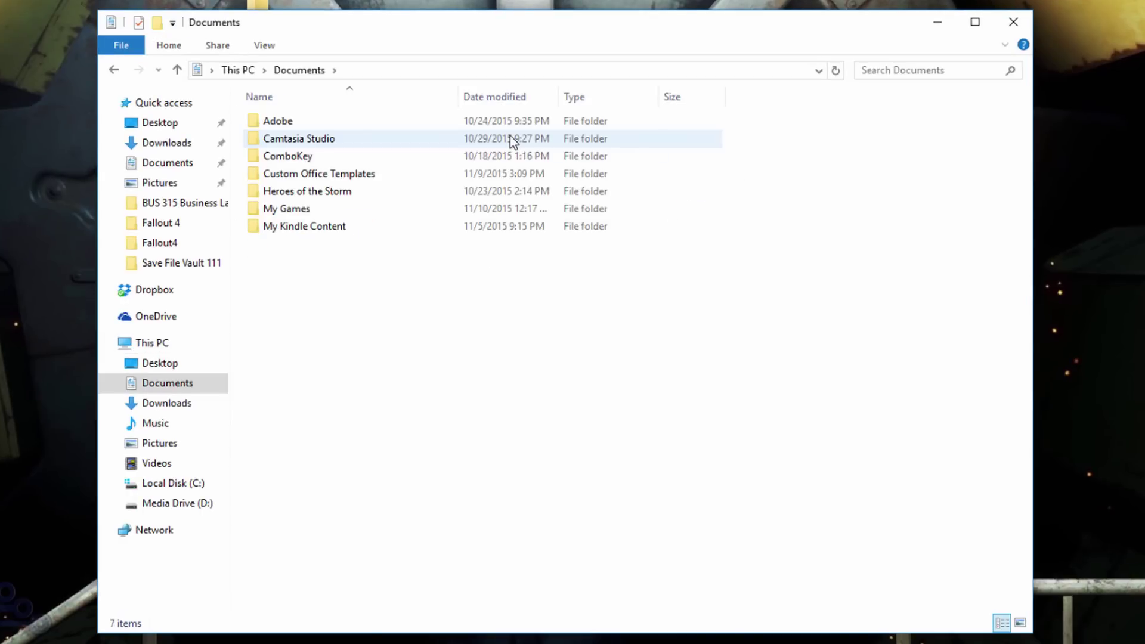
pyautogui.doubleClick(324, 209)
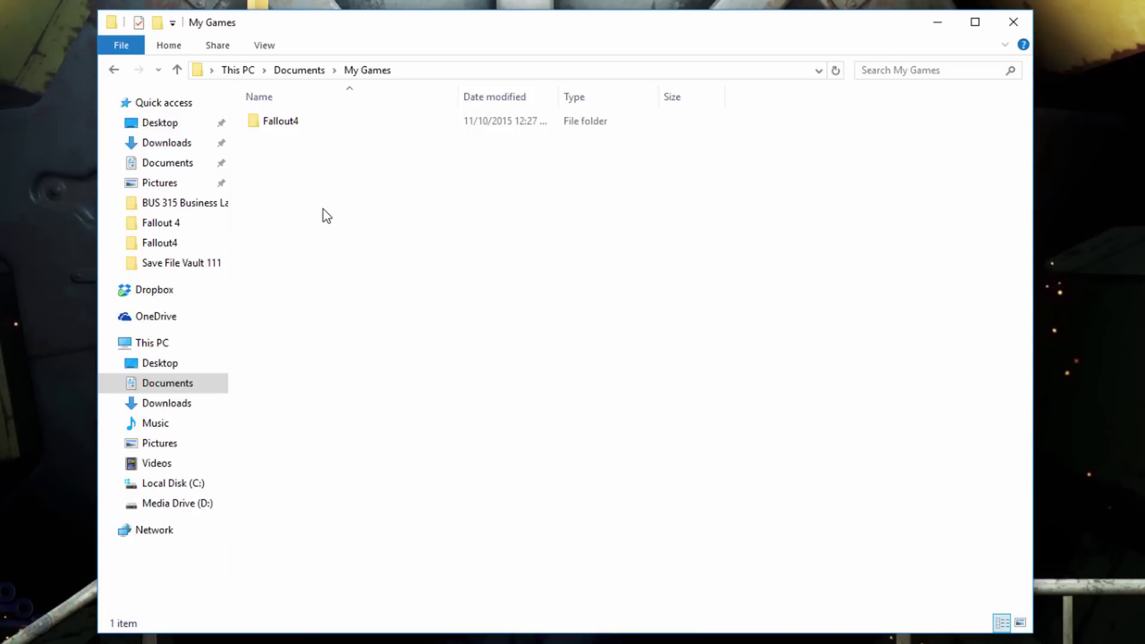
pyautogui.doubleClick(290, 124)
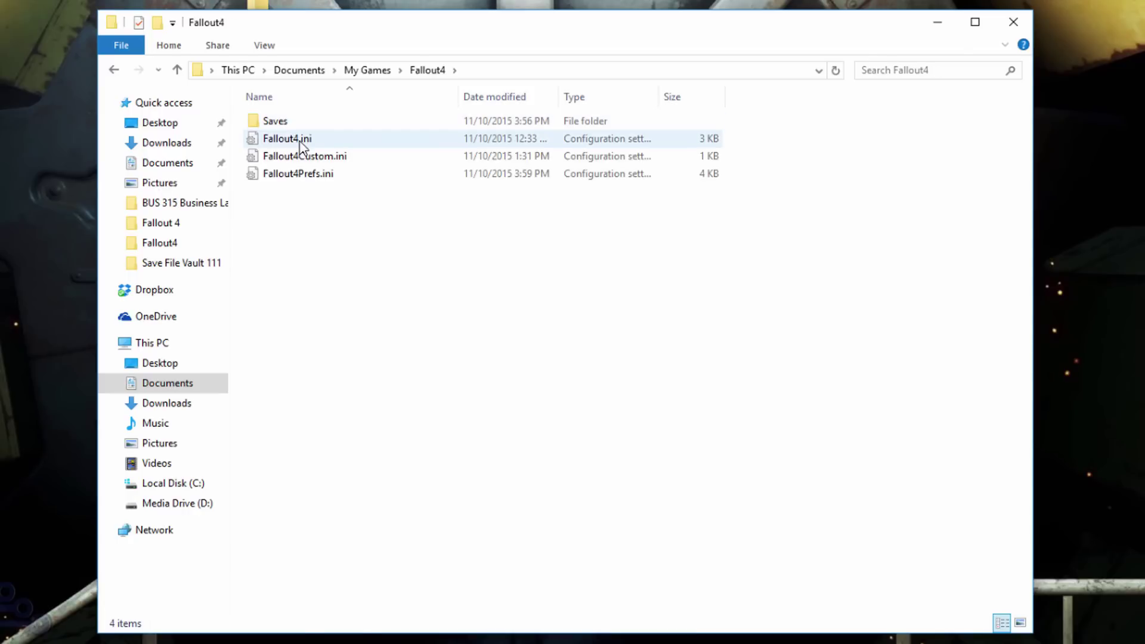
# Open Fallout4.ini and replace the two [Display] FOV lines with the pasted template set to 90.
pyautogui.doubleClick(302, 145)
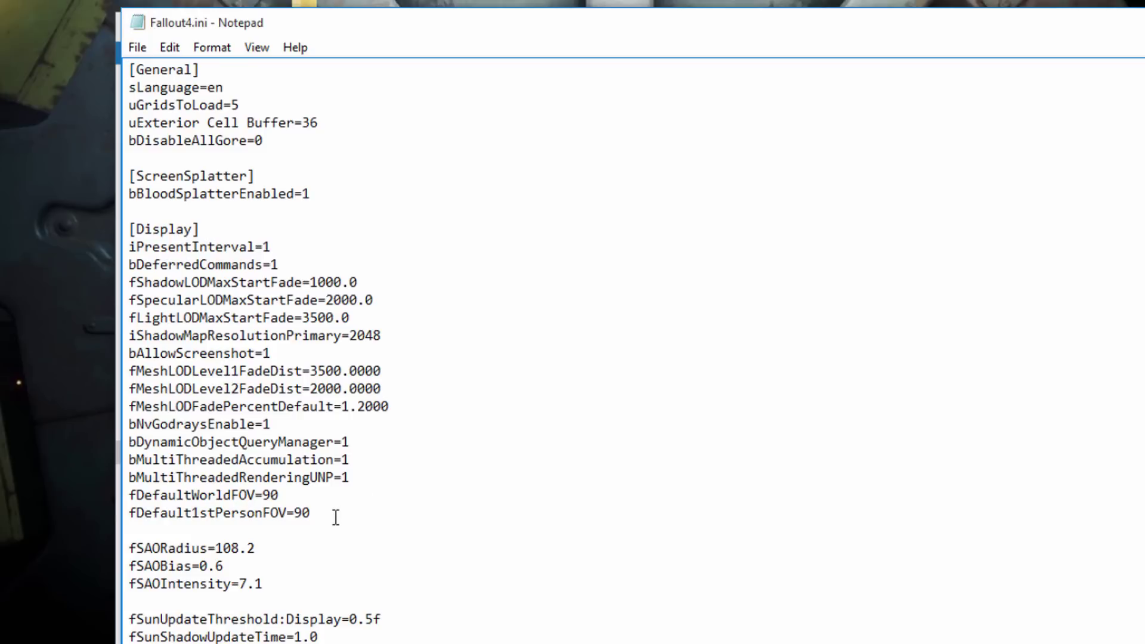
pyautogui.moveTo(311, 514); pyautogui.dragTo(129, 495)
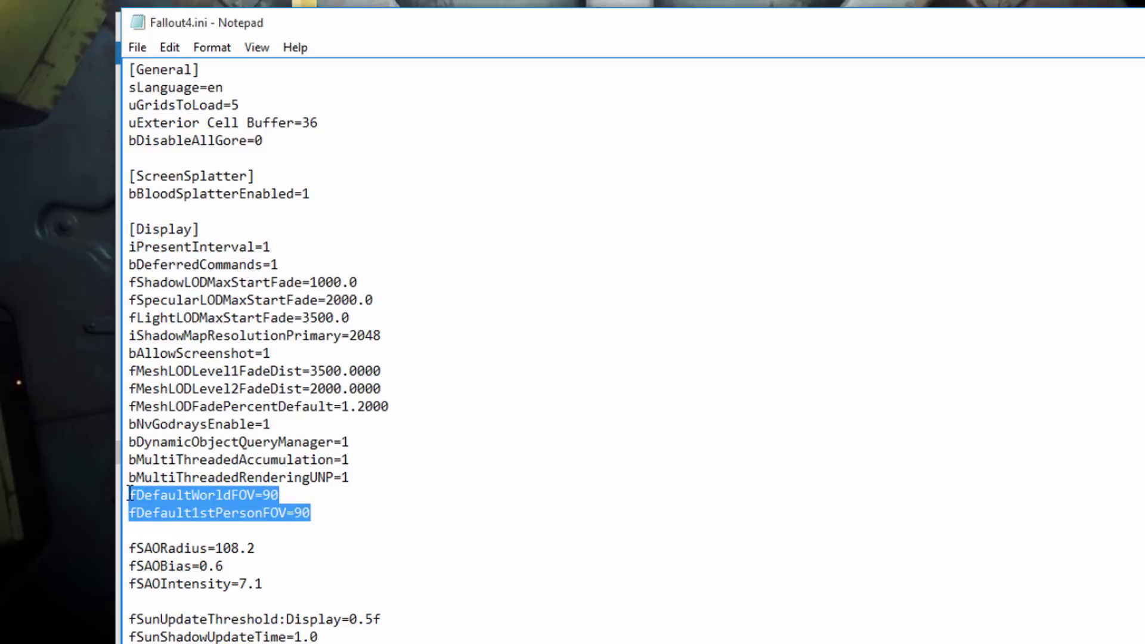
pyautogui.write('fDefaultWorldFOV=XX fDefault1stPersonFOV=YY')
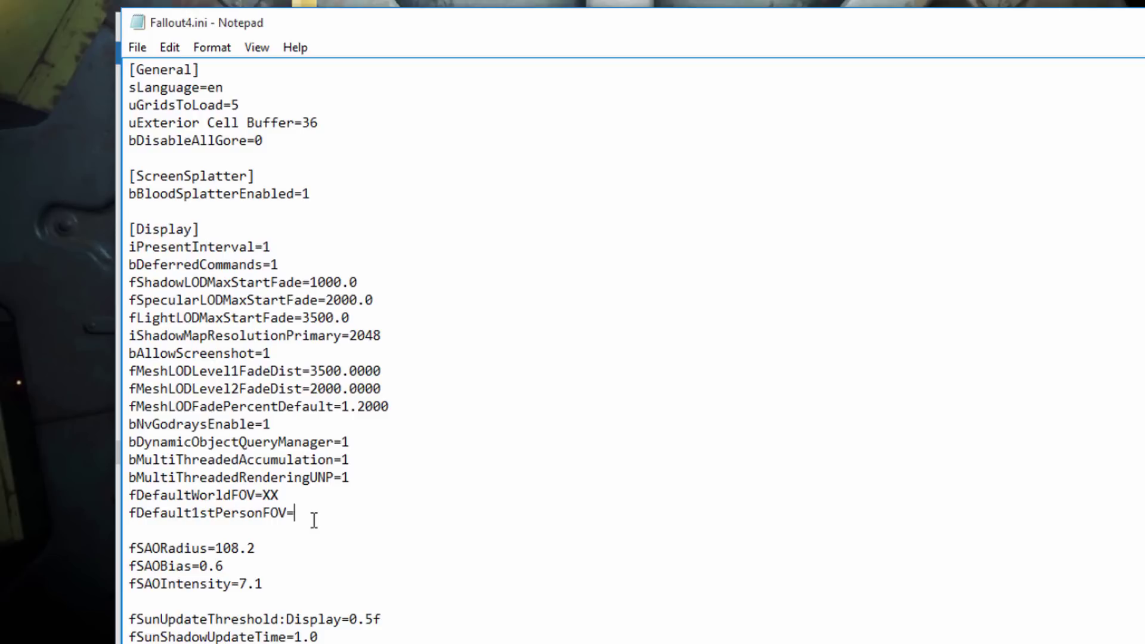
pyautogui.write('90')
# Save Fallout4.ini and select the two 90 FOV lines to check them.
pyautogui.click(136, 47)
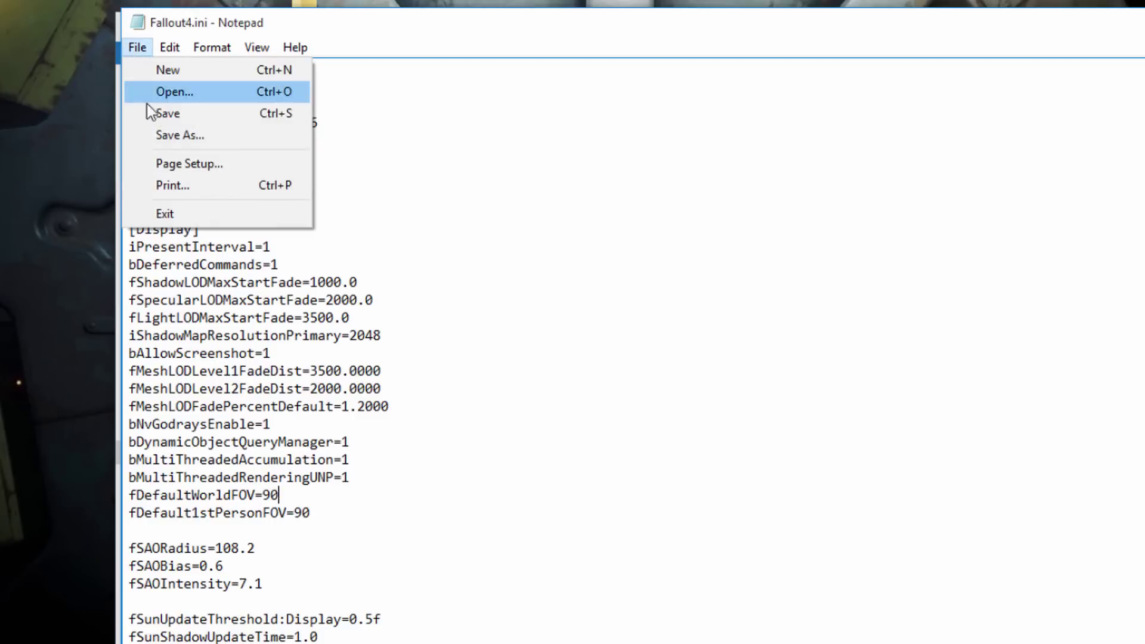
pyautogui.click(153, 116)
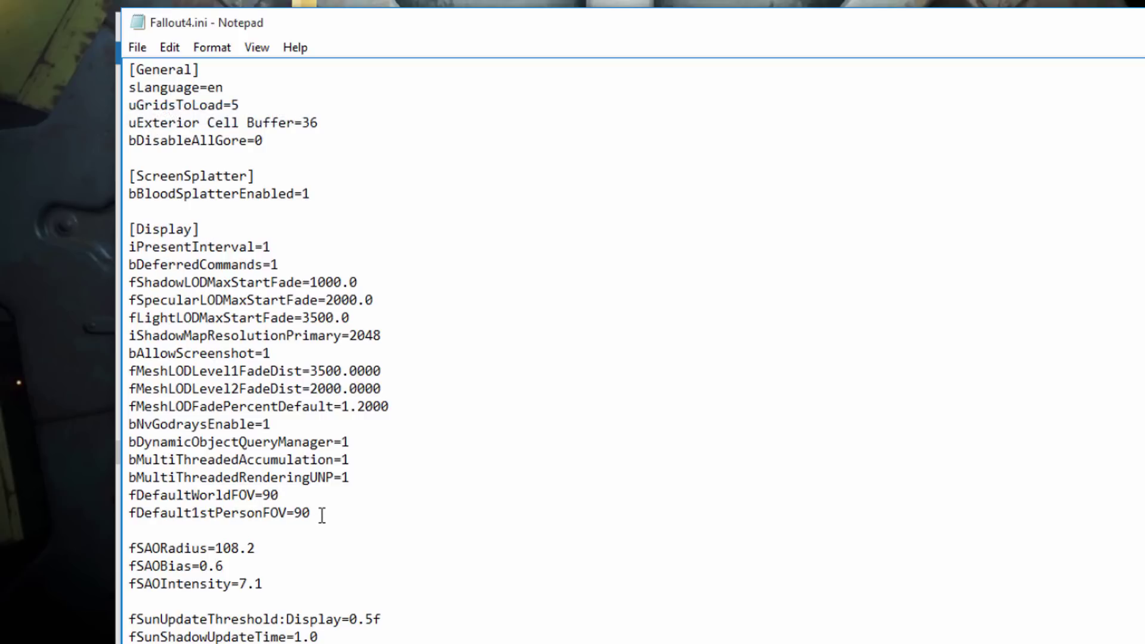
pyautogui.moveTo(322, 514); pyautogui.dragTo(81, 500)
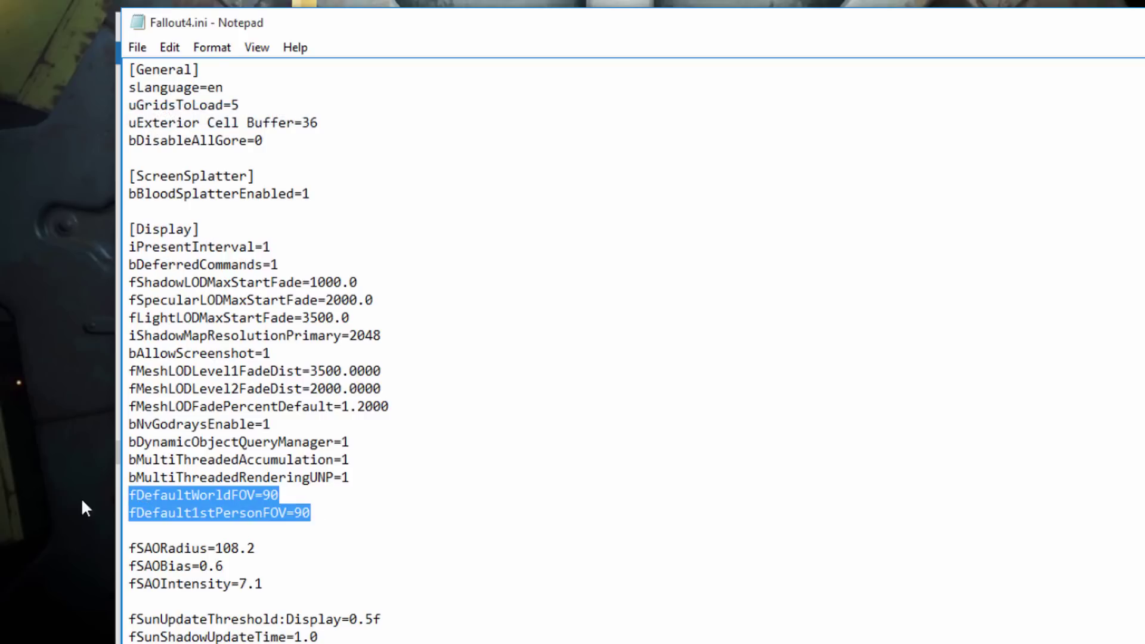
# Close Fallout4.ini and open Fallout4Prefs.ini from the same Fallout4 folder.
pyautogui.click(342, 524)
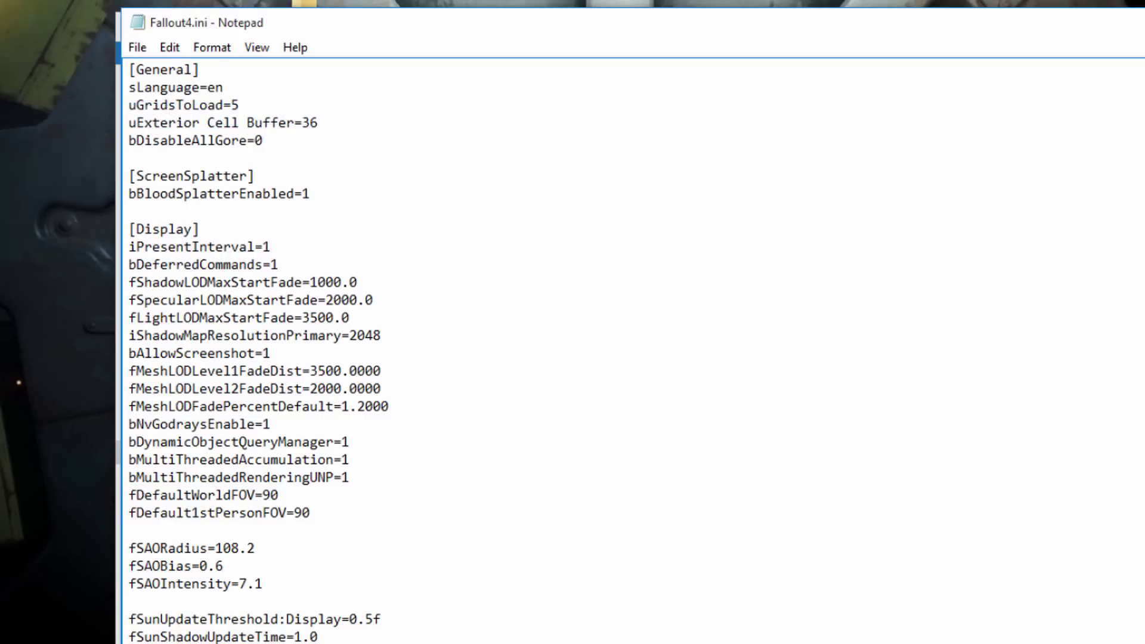
pyautogui.hotkey('alt', 'F4')
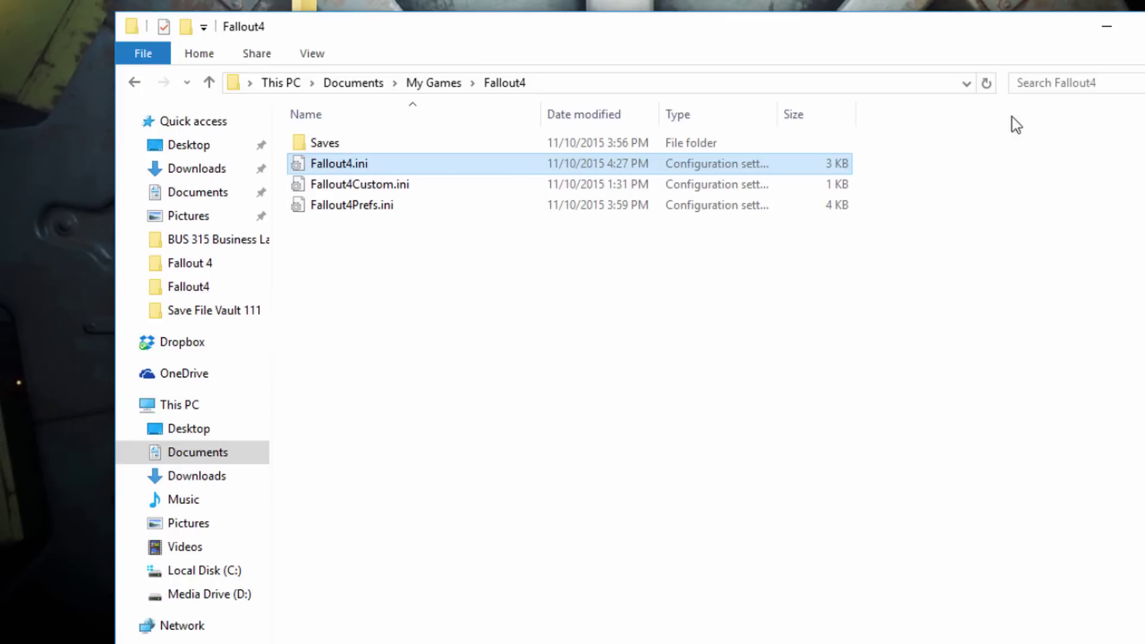
pyautogui.click(331, 206)
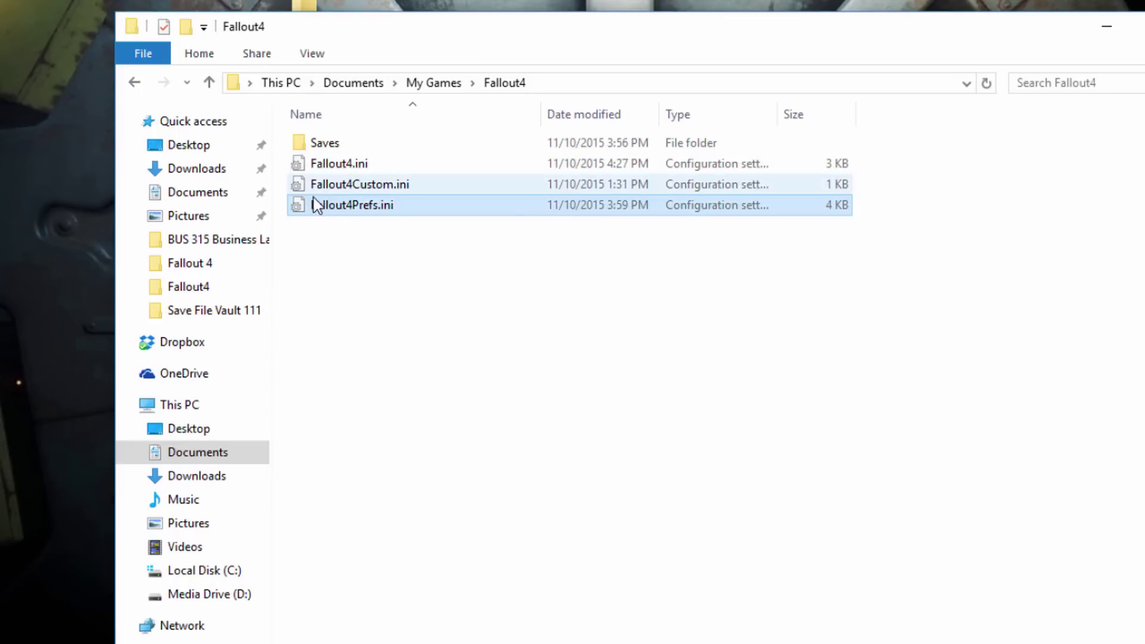
pyautogui.doubleClick(352, 206)
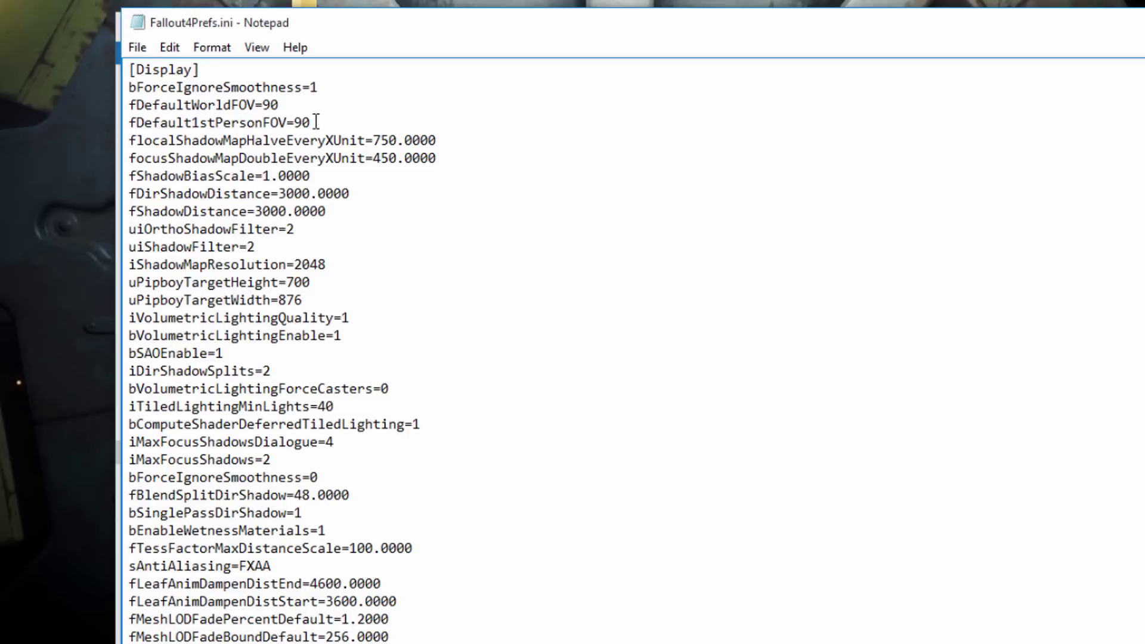
# Check the two 90 FOV lines in Fallout4Prefs.ini, then close it to bring up the save prompt.
pyautogui.moveTo(311, 123); pyautogui.dragTo(129, 106)
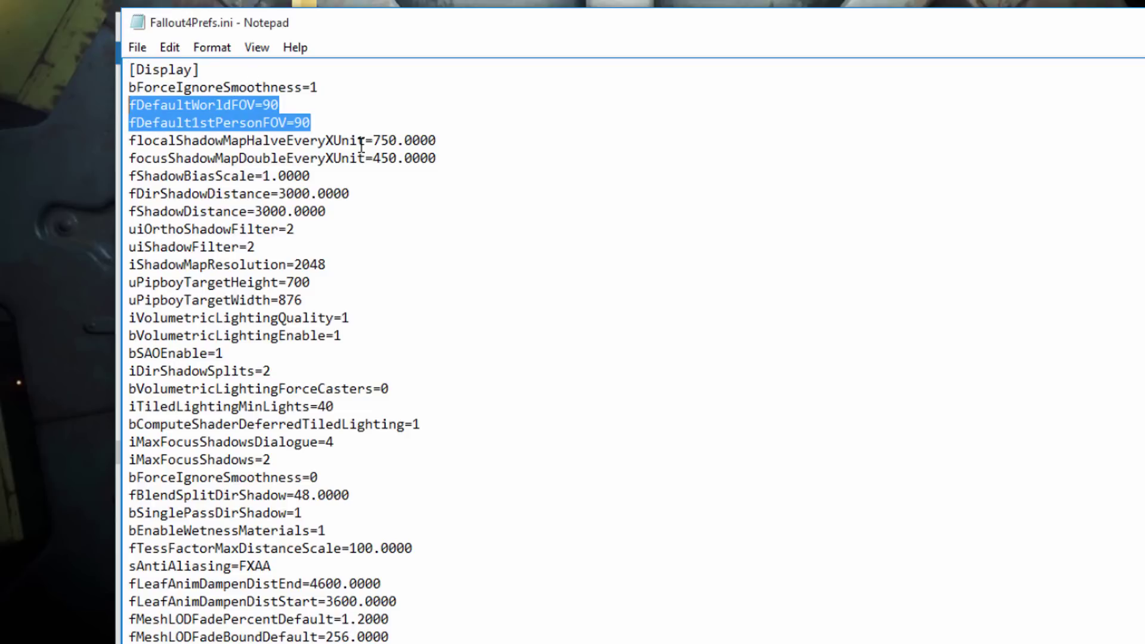
pyautogui.press('Right')
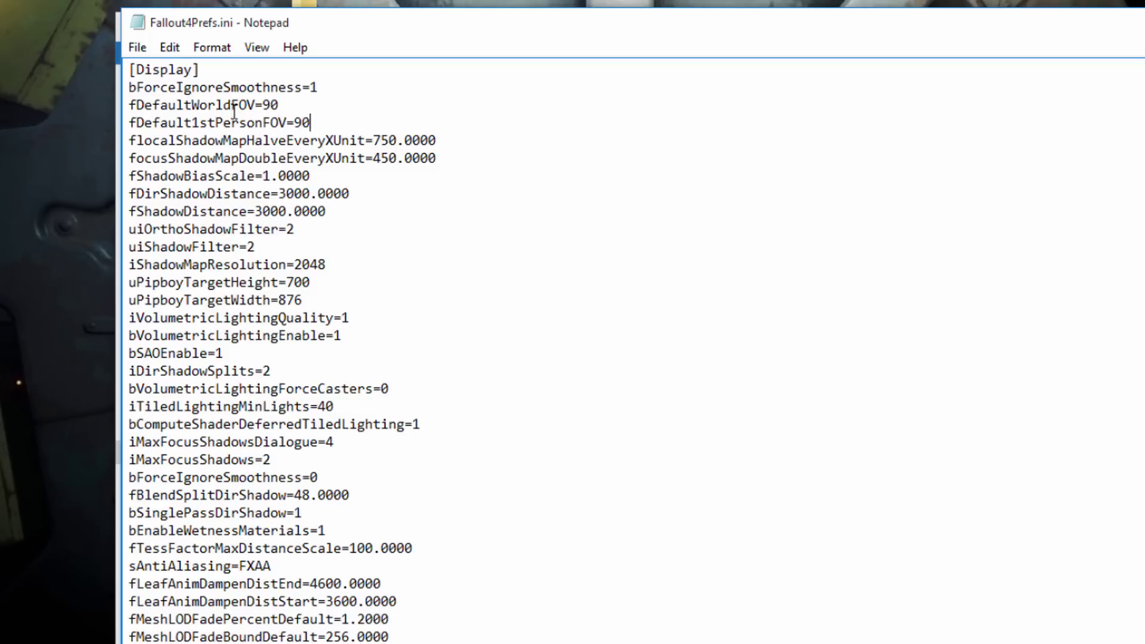
pyautogui.hotkey('alt', 'F4')
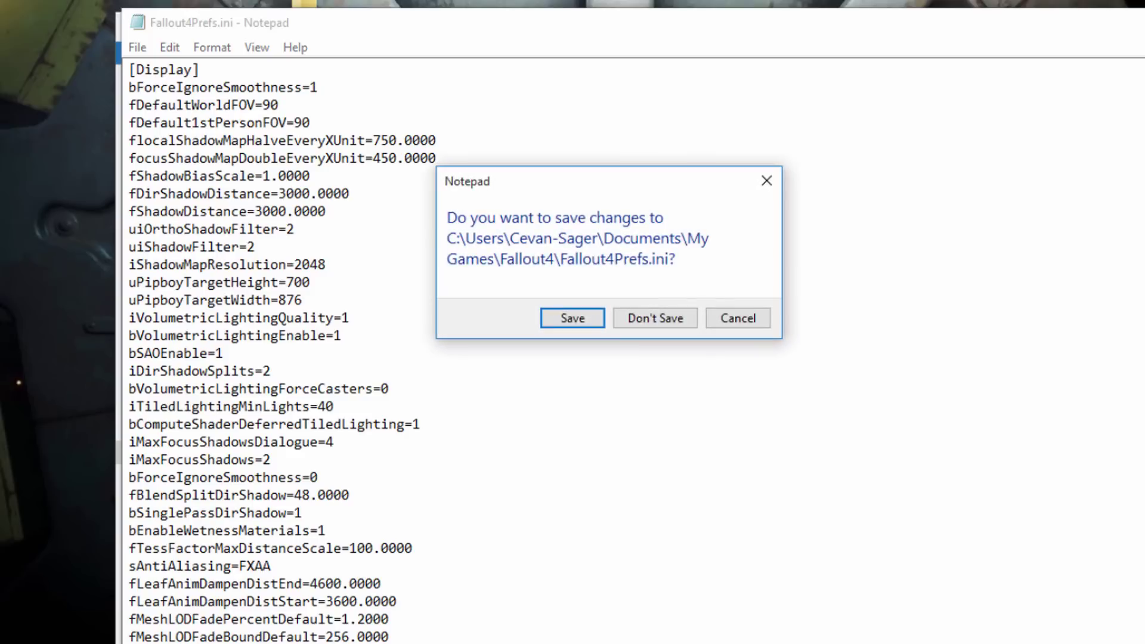
# Confirm saving the Documents Fallout4Prefs.ini, then open Media Drive (D:) from the Start screen.
pyautogui.click(583, 321)
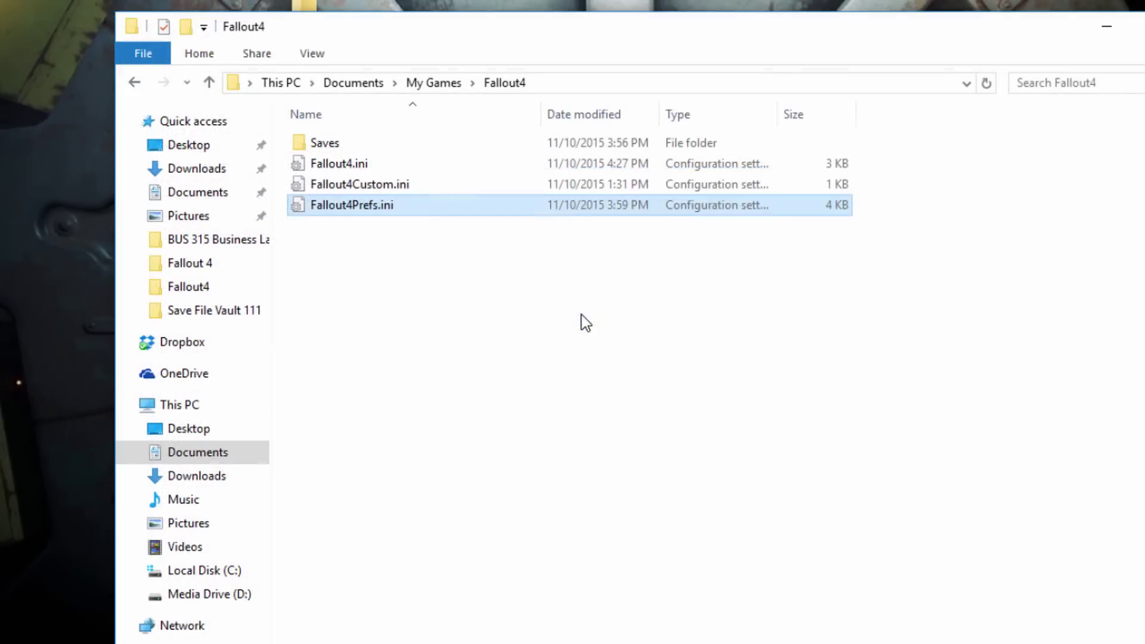
pyautogui.click(573, 310)
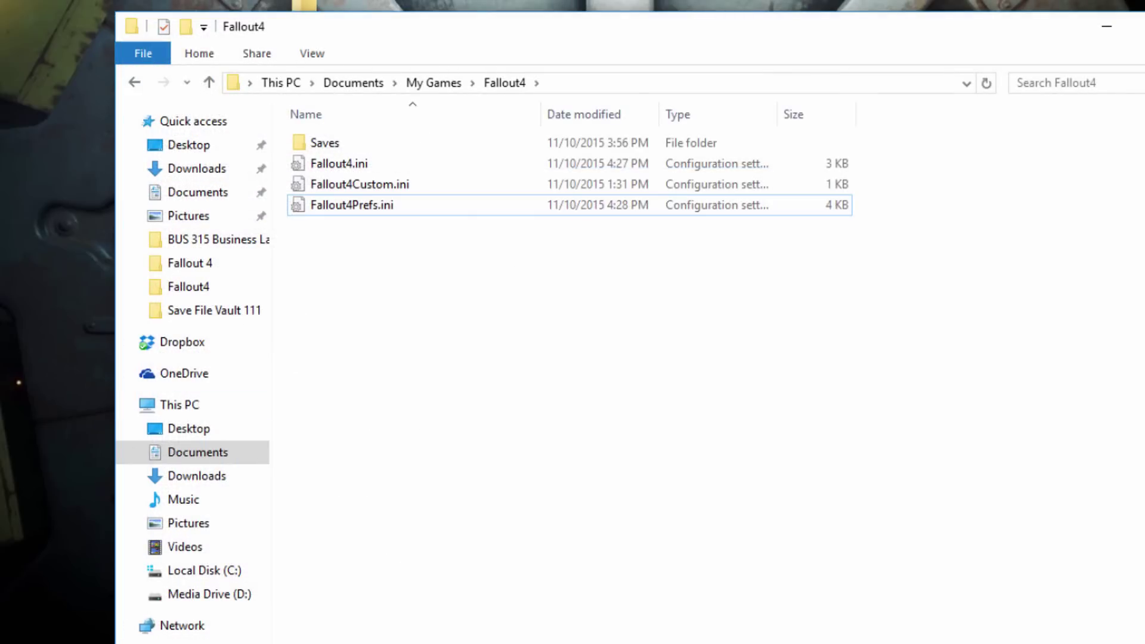
pyautogui.press('super')
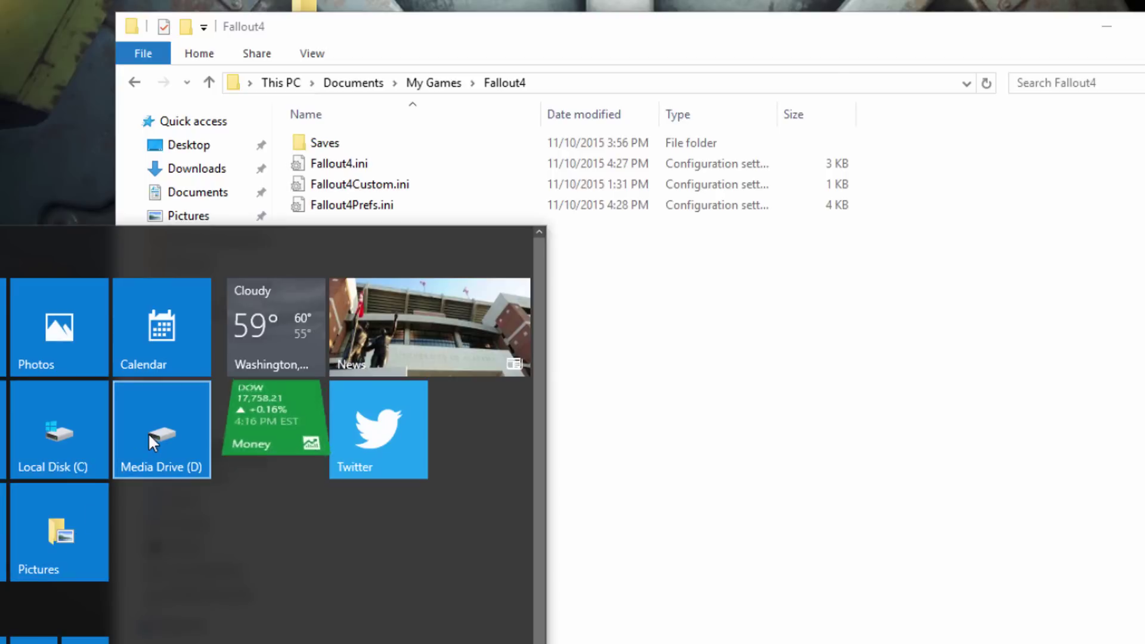
pyautogui.click(149, 434)
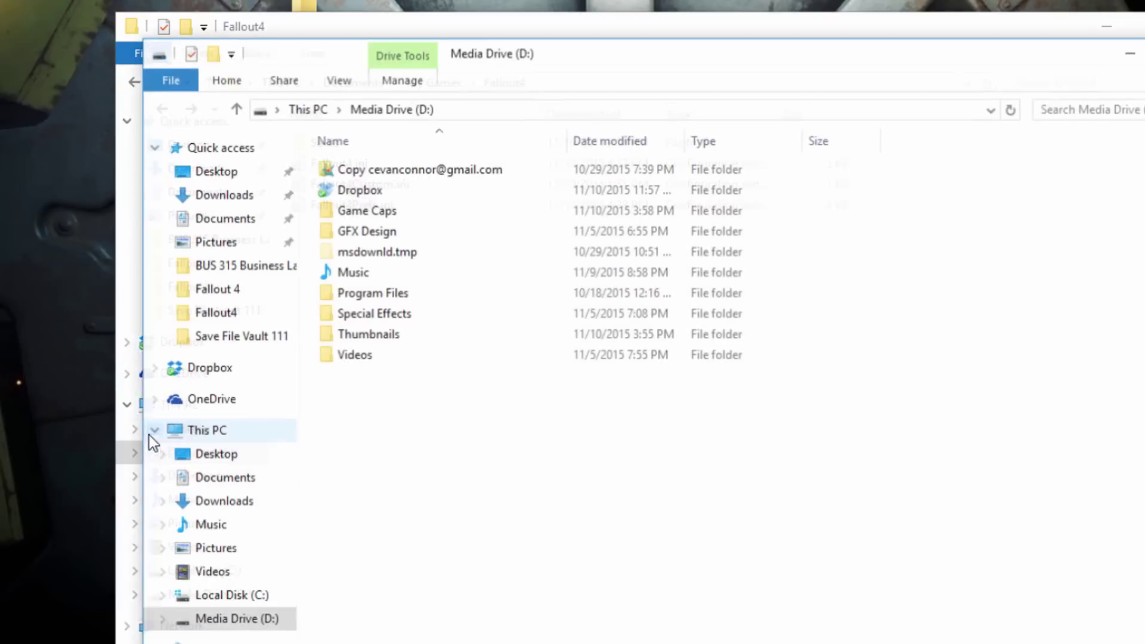
# Go to Program Files\Steam\steamapps\common\Fallout 4\Fallout4 on the D: drive.
pyautogui.doubleClick(398, 294)
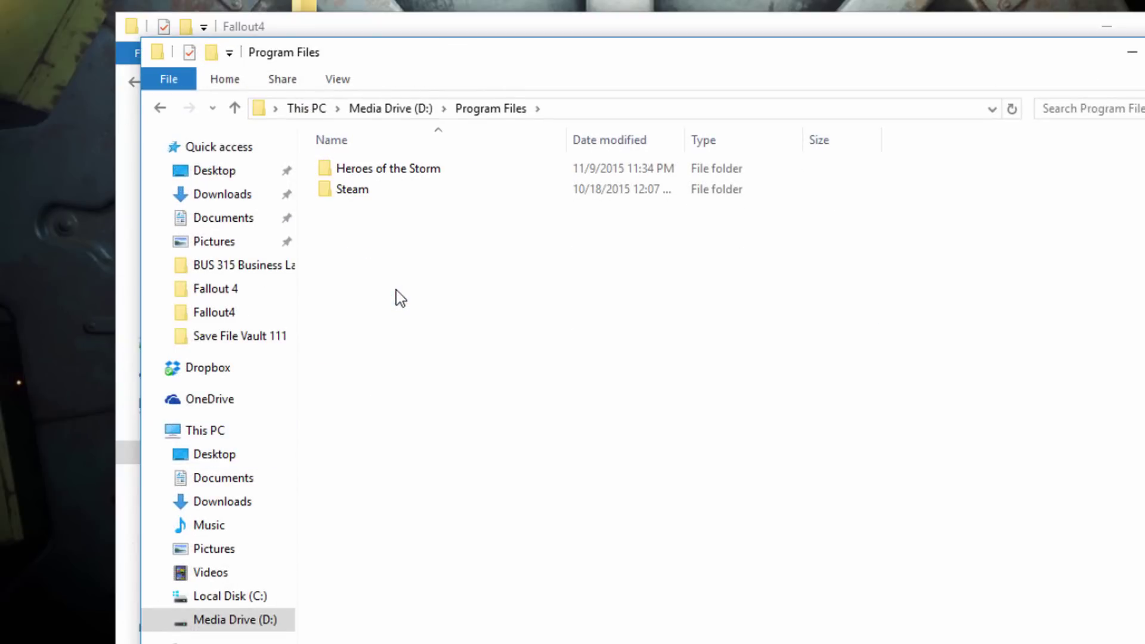
pyautogui.doubleClick(360, 189)
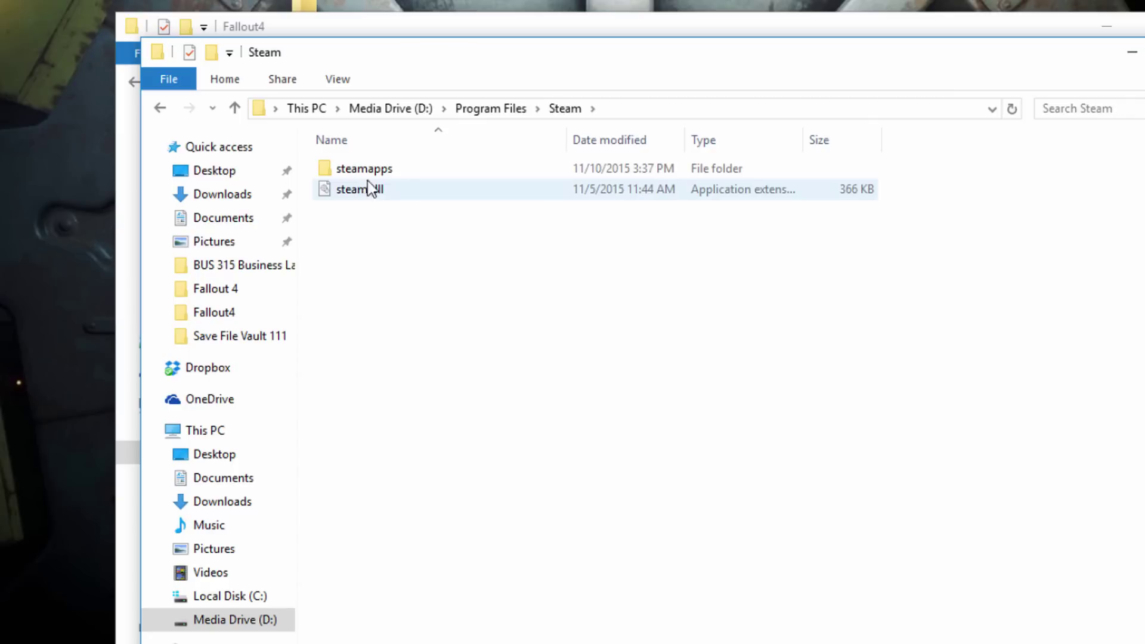
pyautogui.doubleClick(382, 169)
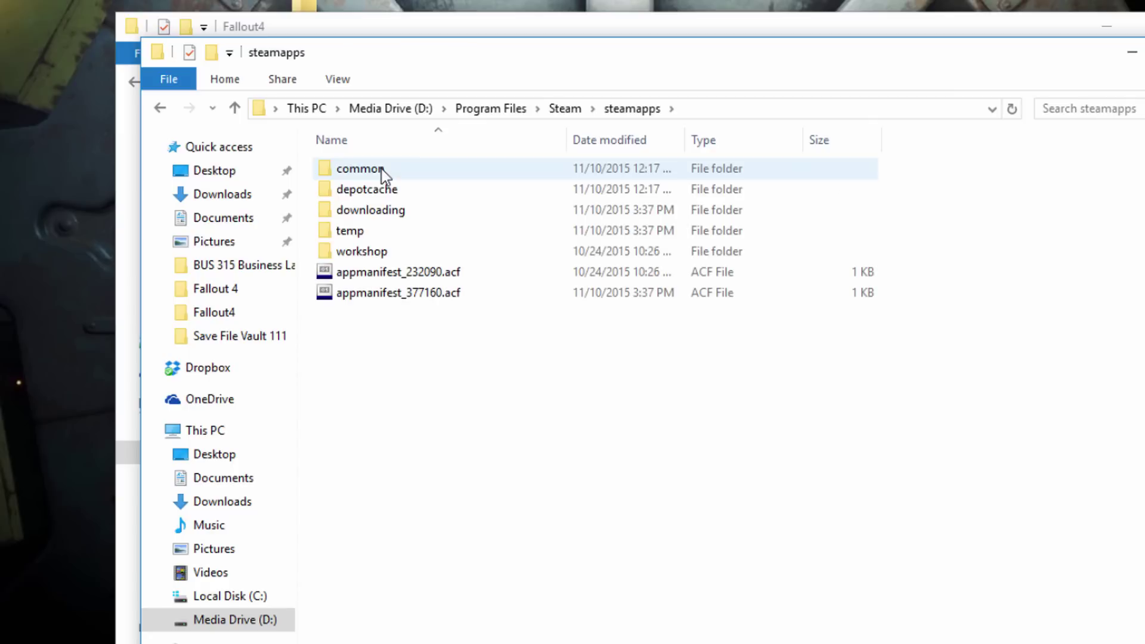
pyautogui.doubleClick(382, 170)
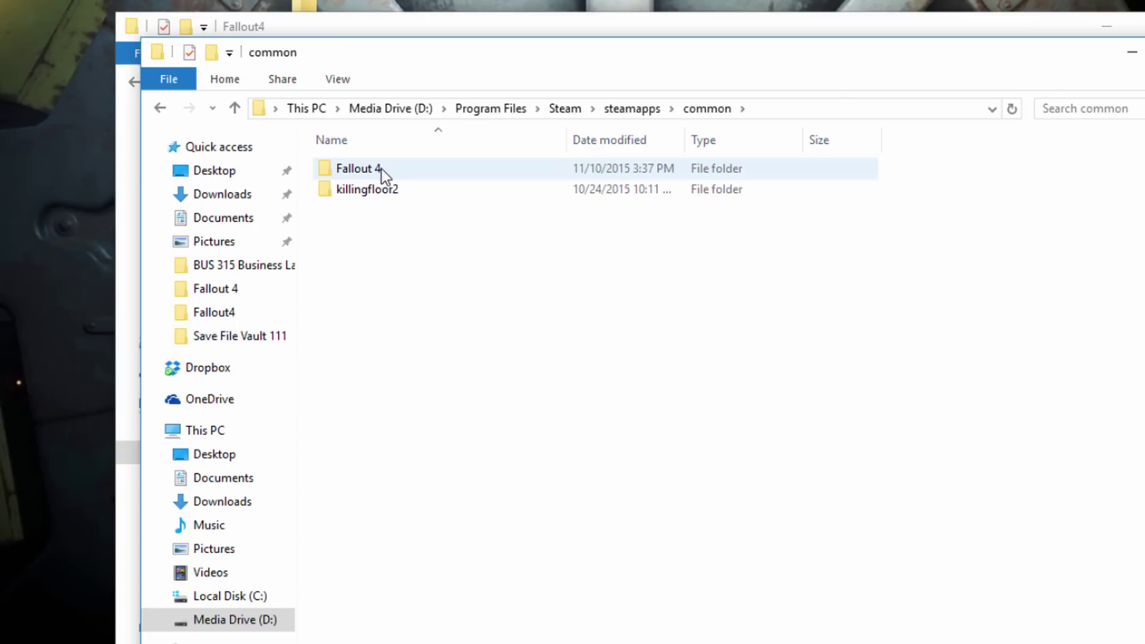
pyautogui.doubleClick(381, 169)
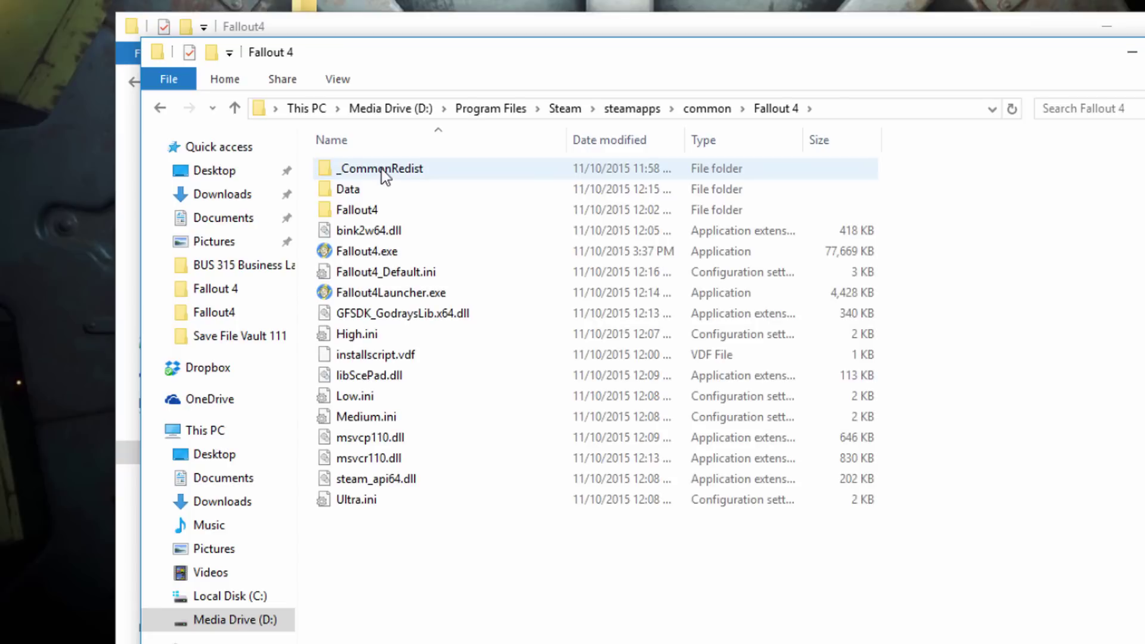
pyautogui.doubleClick(376, 212)
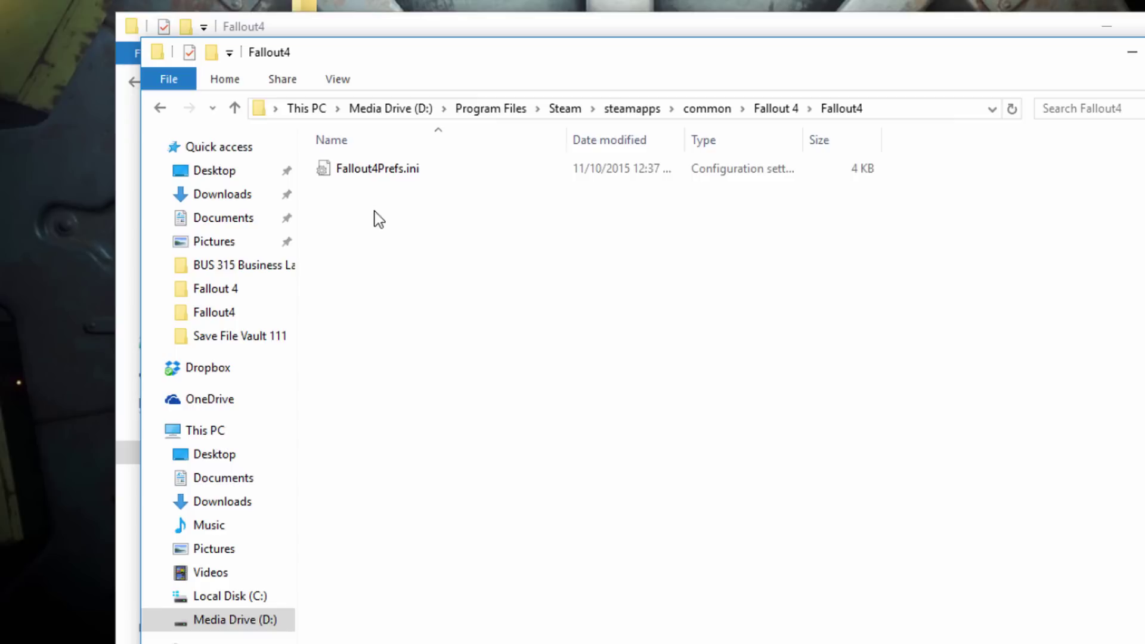
# Open the Steam folder's Fallout4Prefs.ini and put the two 90 FOV lines under [Display].
pyautogui.doubleClick(400, 173)
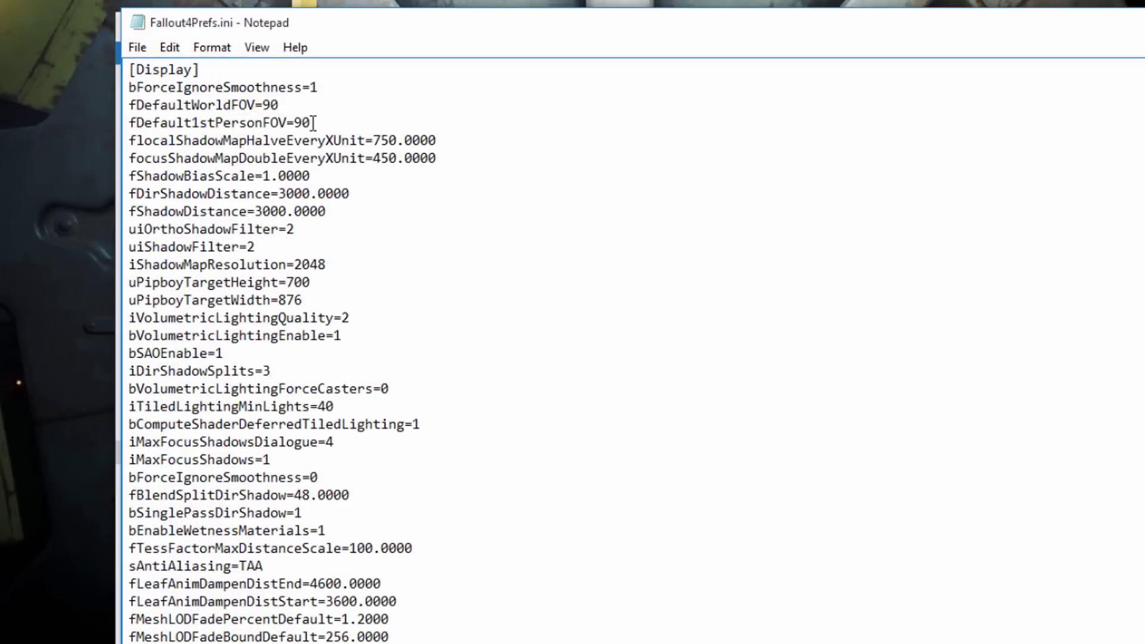
pyautogui.moveTo(292, 124); pyautogui.dragTo(121, 108)
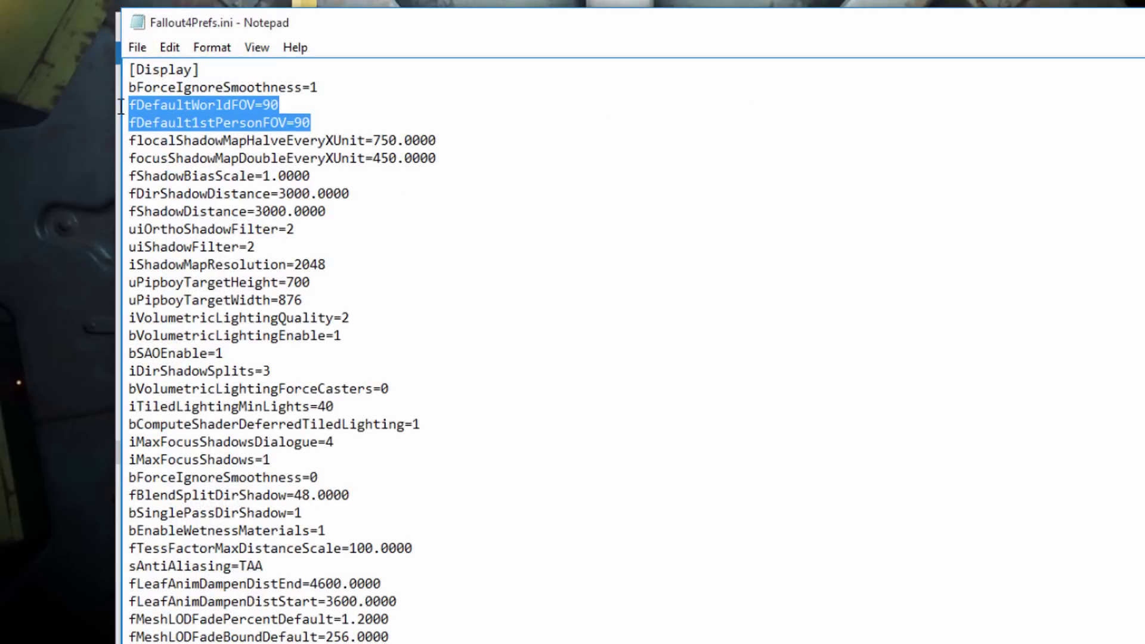
pyautogui.press('Right')
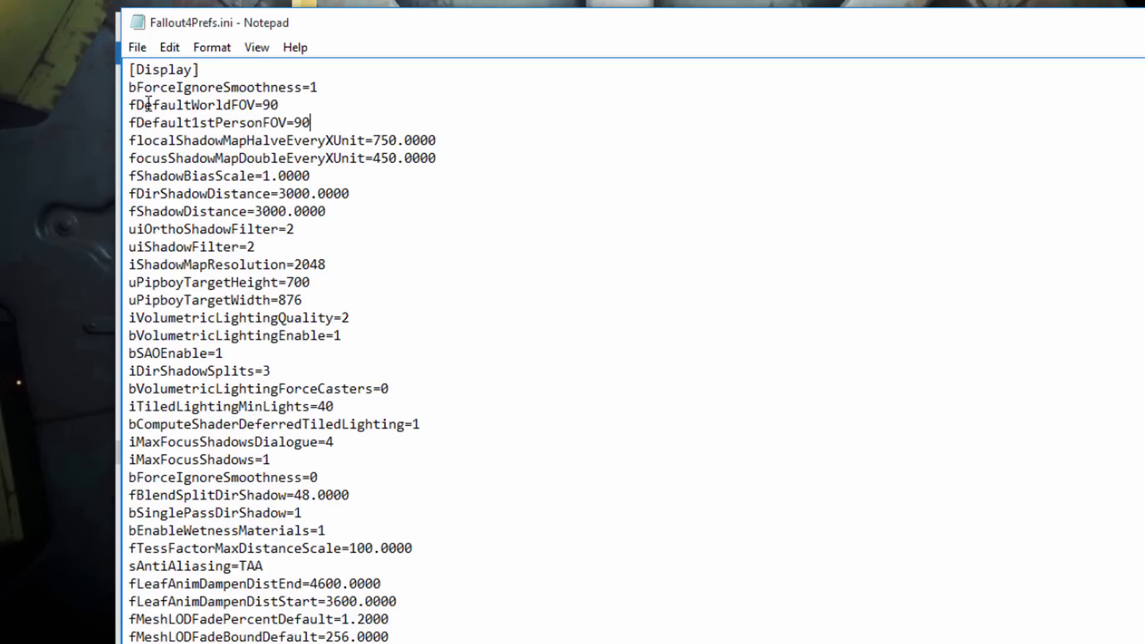
# Save the Steam copy of Fallout4Prefs.ini and close Notepad.
pyautogui.click(136, 47)
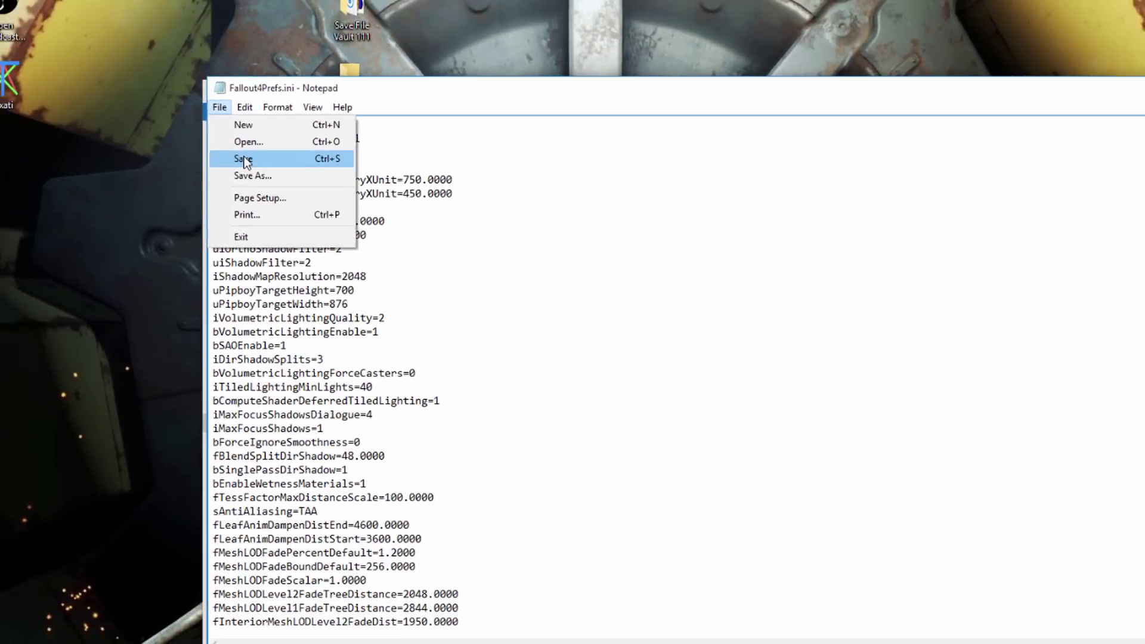
pyautogui.click(170, 114)
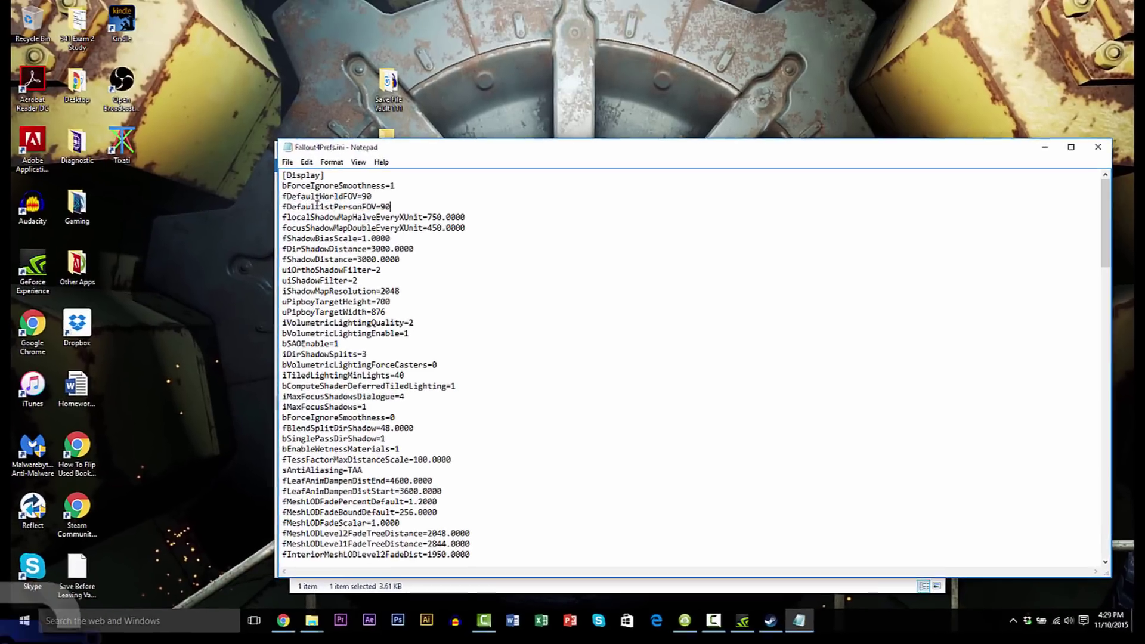
pyautogui.click(1098, 147)
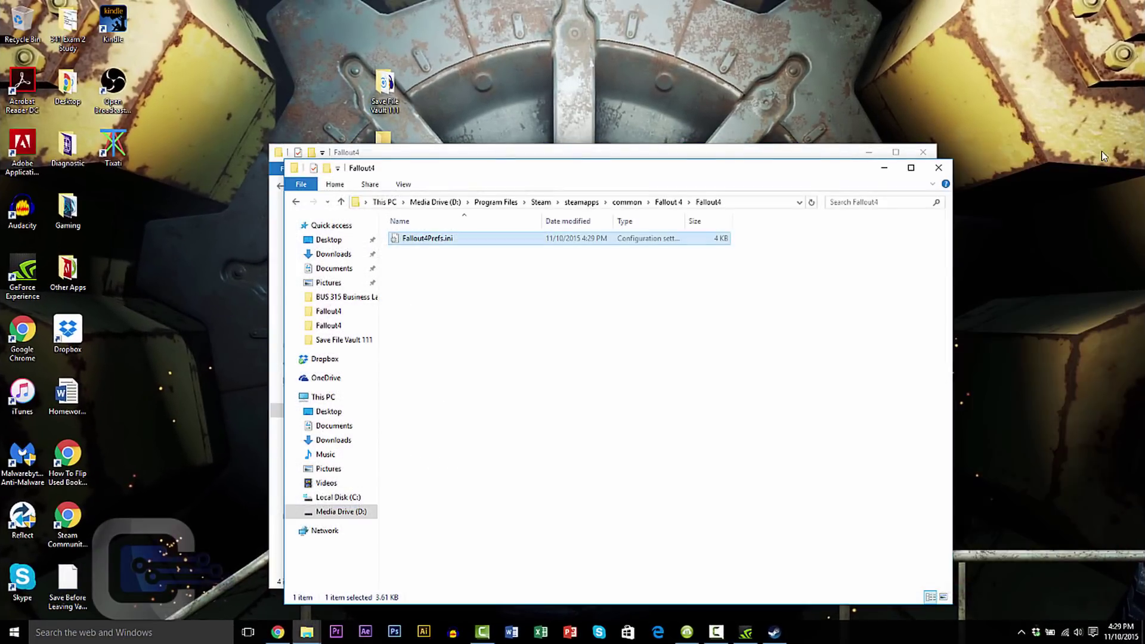
pyautogui.click(570, 322)
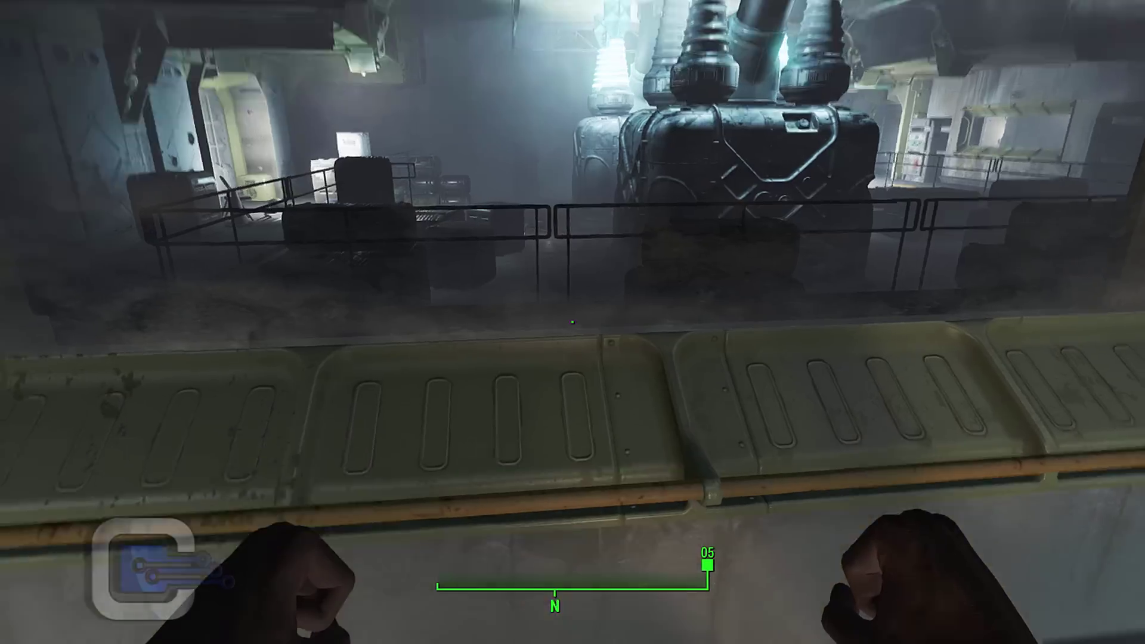
# Equip the baton, swing it at the crate, and walk into the control room to use the Security Terminal.
pyautogui.press('e')
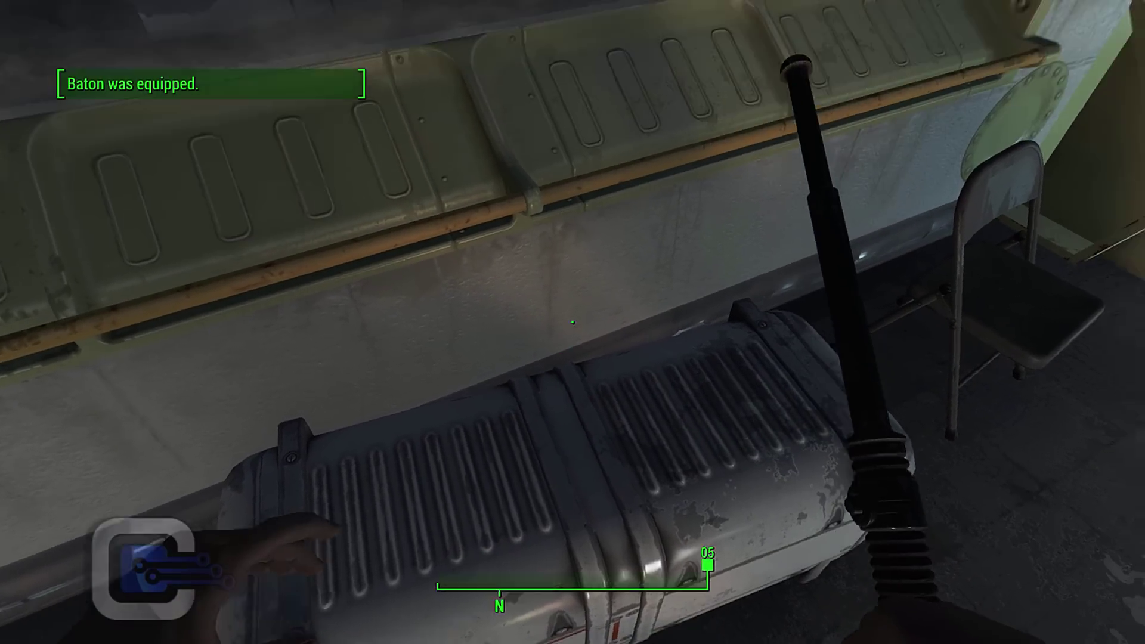
pyautogui.click(572, 322)
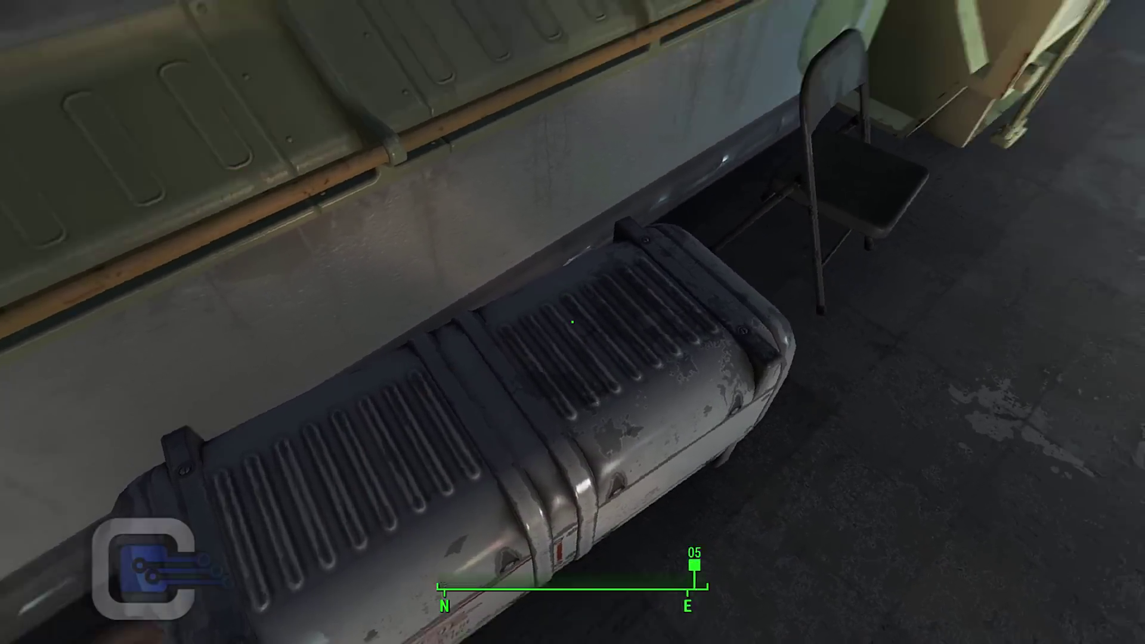
pyautogui.press('w')
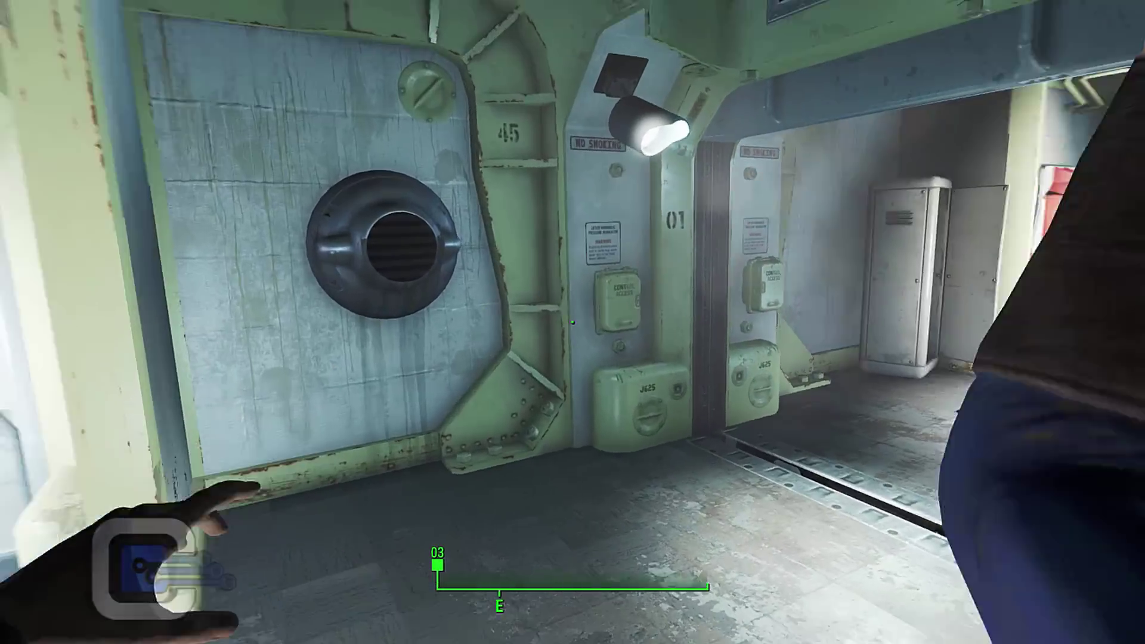
pyautogui.press('w')
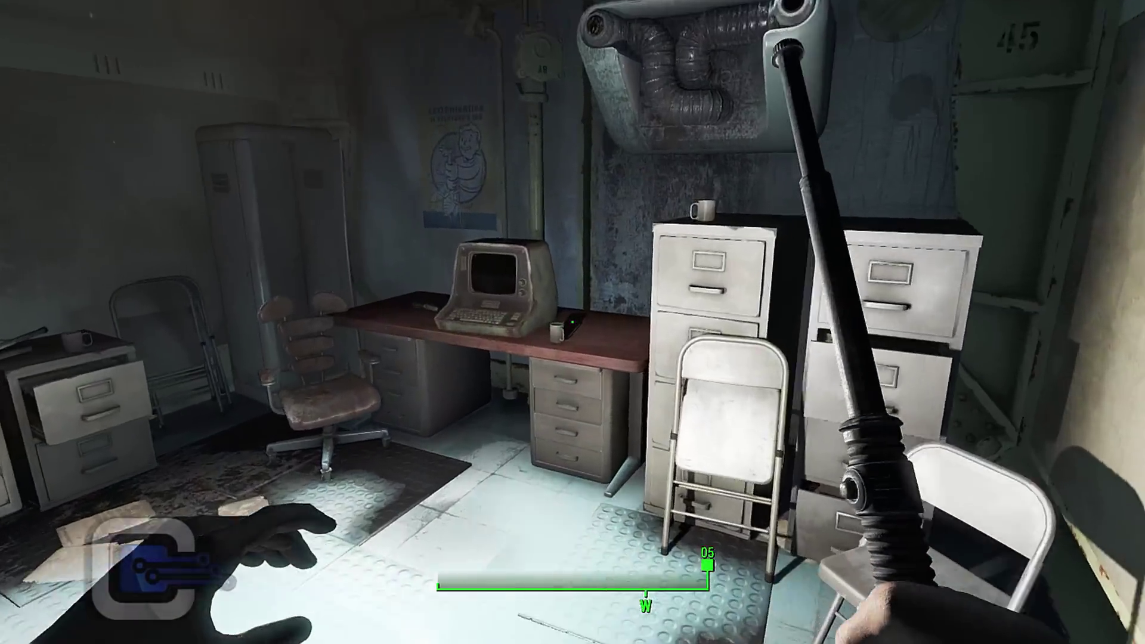
pyautogui.press('e')
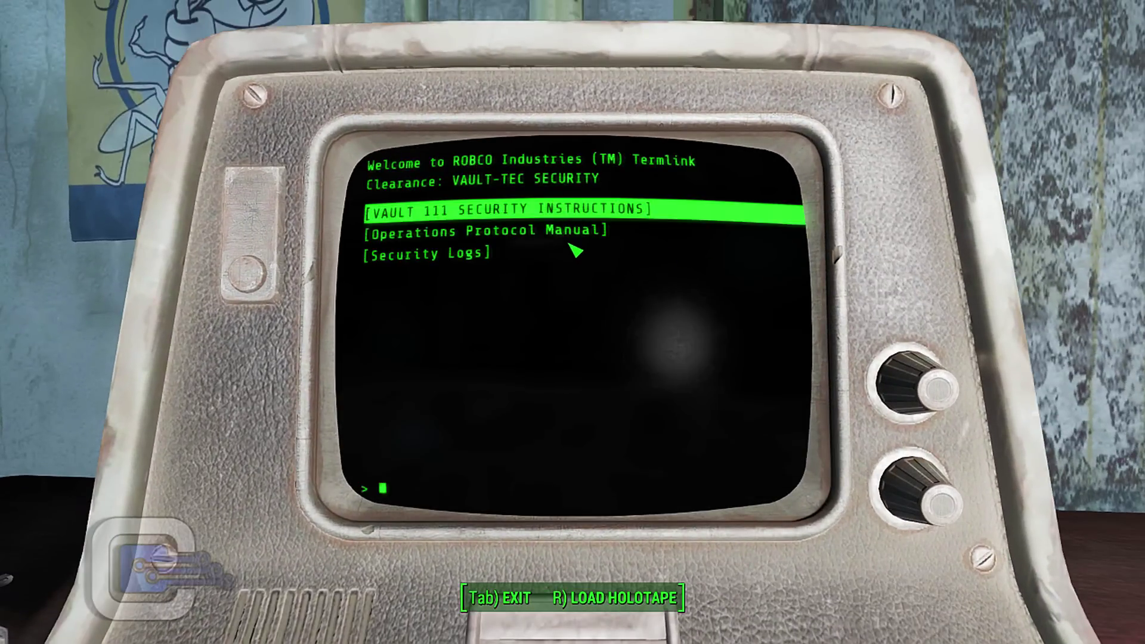
# Read VAULT 111 SECURITY INSTRUCTIONS, exit the terminal, and take the Nuka Cola Bottle from the desk.
pyautogui.press('Return')
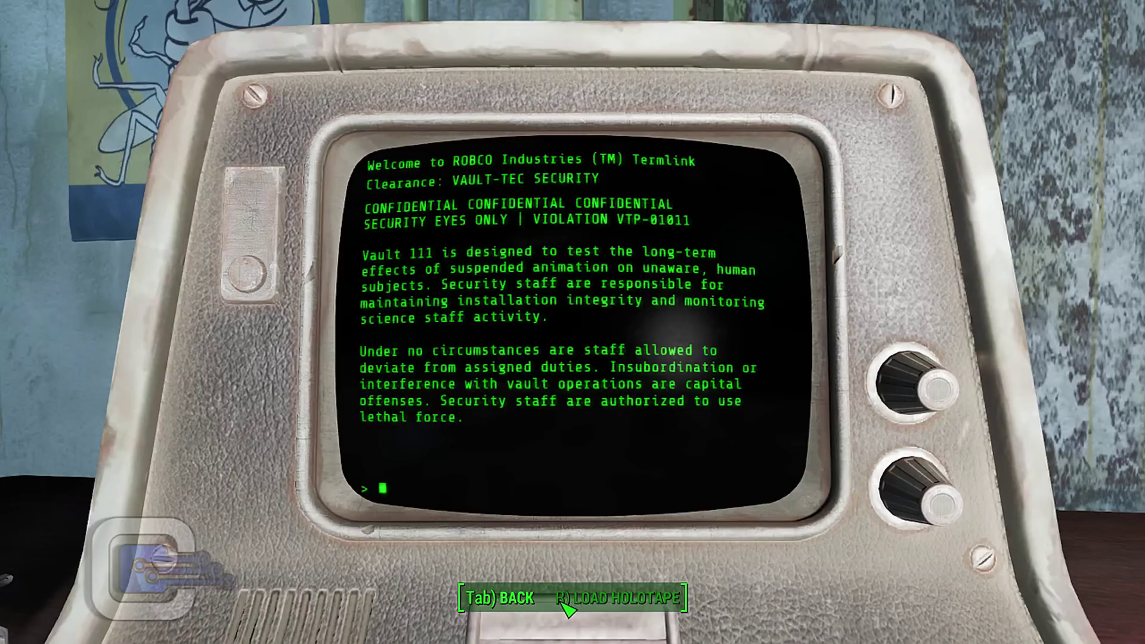
pyautogui.click(511, 608)
pyautogui.click(512, 608)
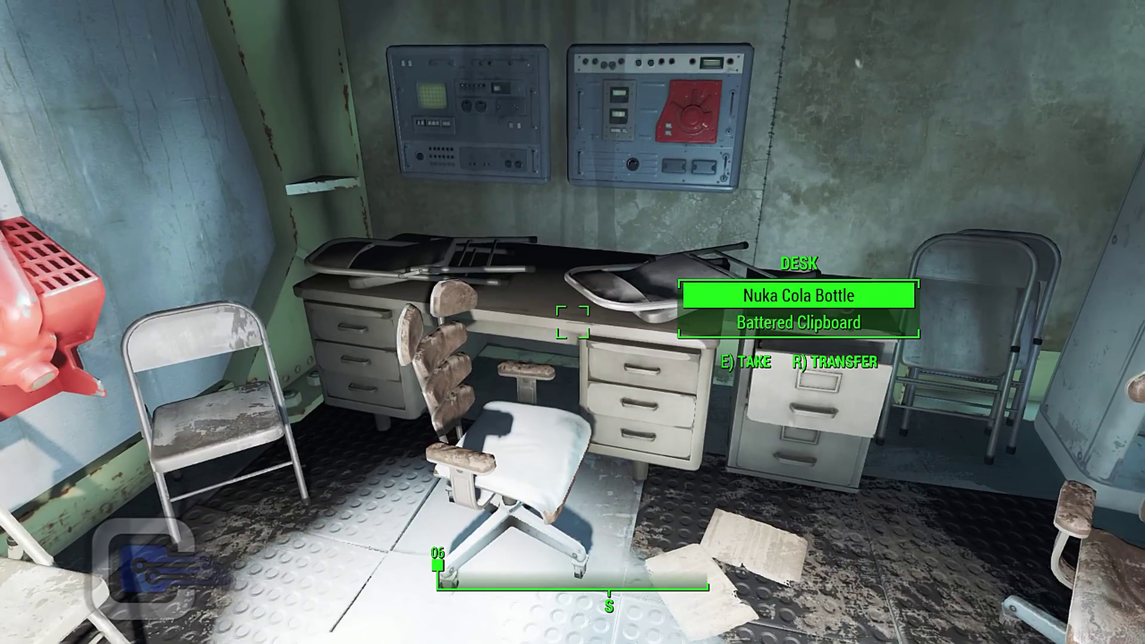
pyautogui.press('e')
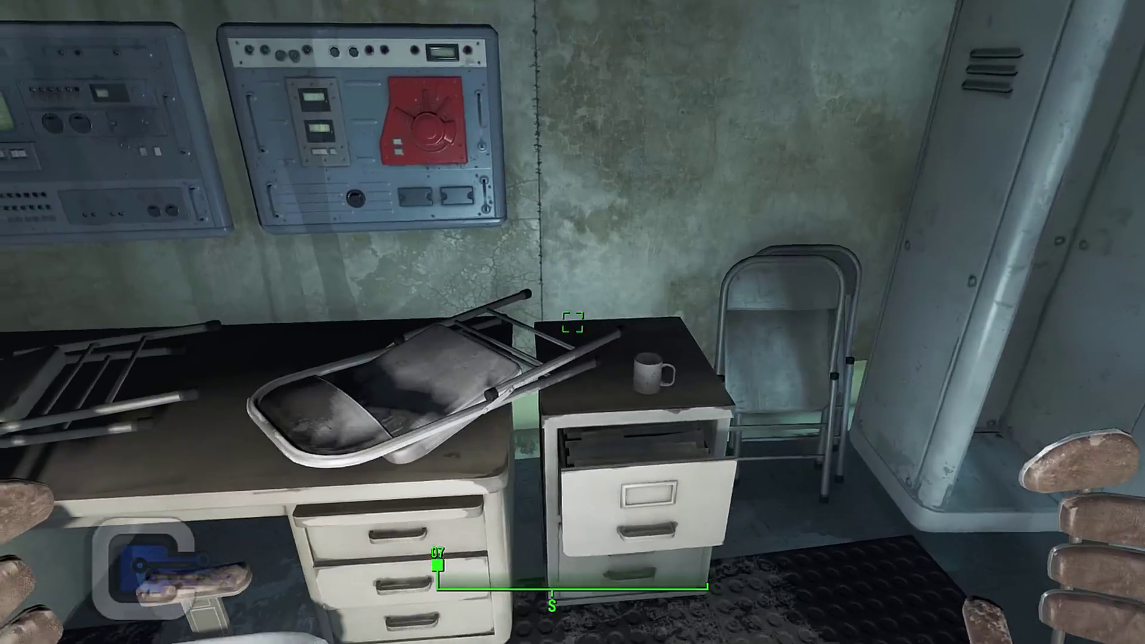